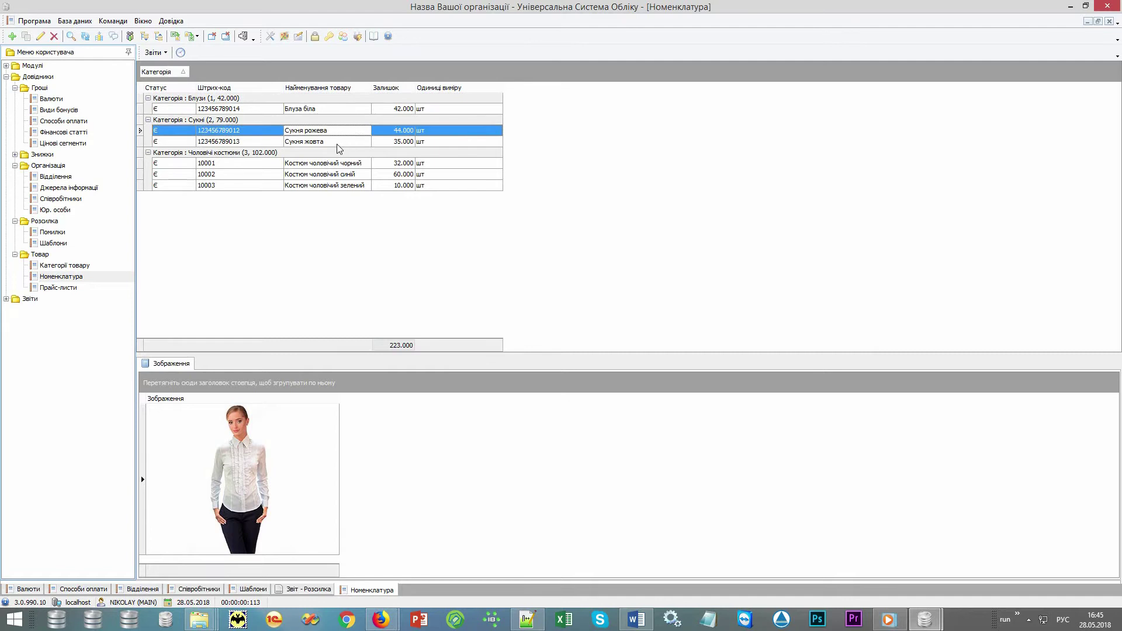
# Step: View the product images of the yellow dress and the black, blue and green men's suits in the Номенклатура directory
pyautogui.click(346, 144)
pyautogui.click(352, 164)
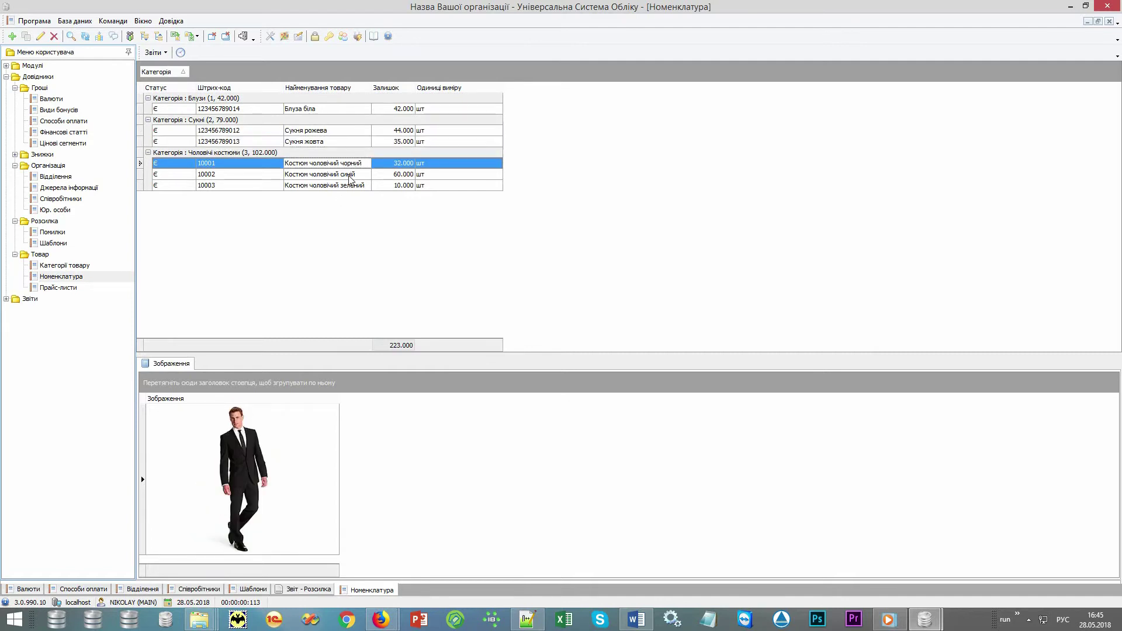
pyautogui.click(350, 176)
pyautogui.click(344, 187)
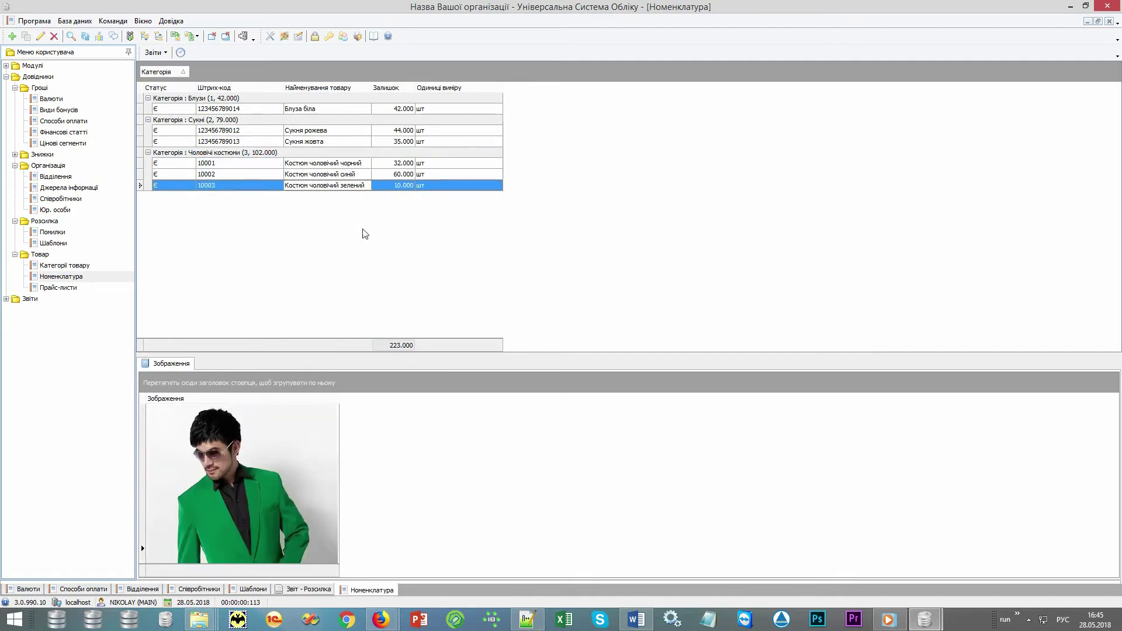
# Step: Open the data import wizard for Номенклатура to review its source formats, and cancel it without importing
pyautogui.rightClick(377, 215)
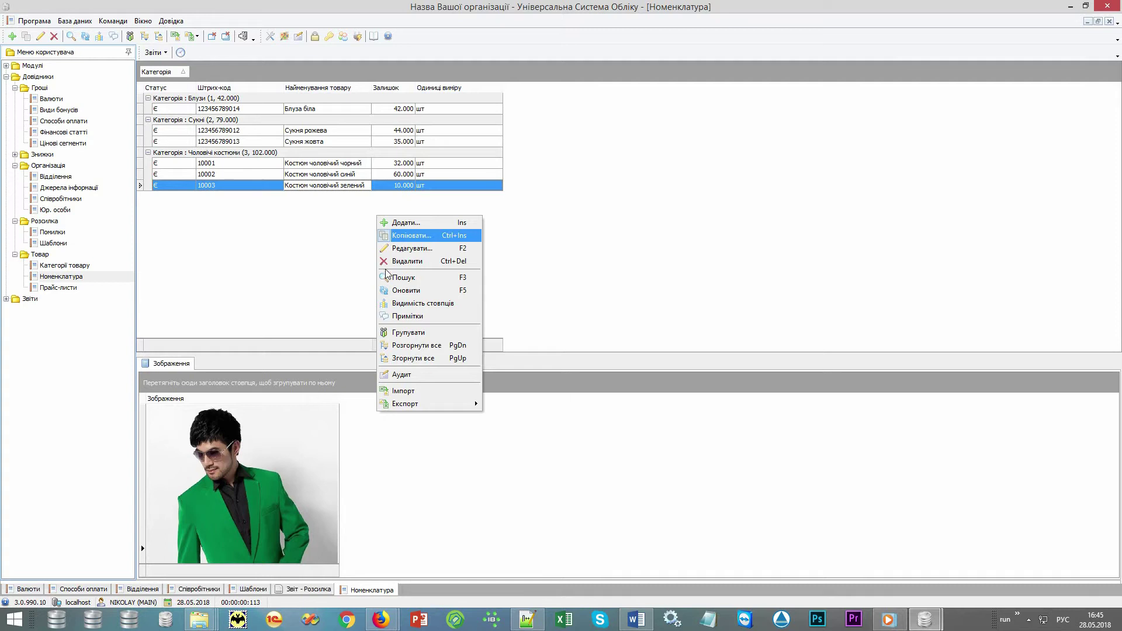
pyautogui.click(433, 389)
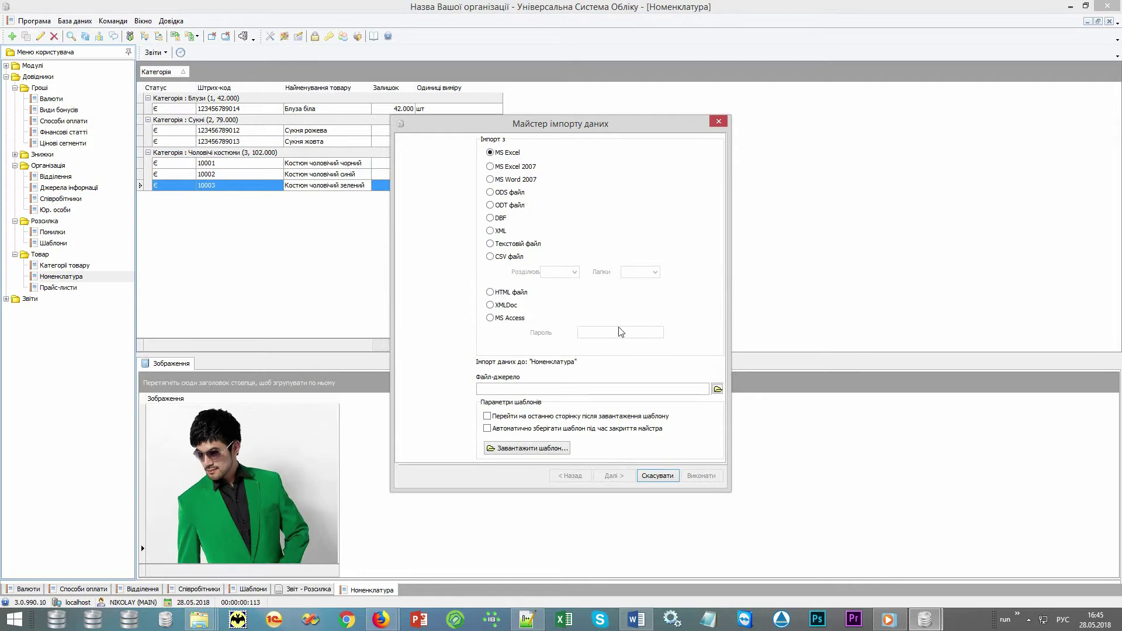
pyautogui.click(658, 478)
pyautogui.click(564, 355)
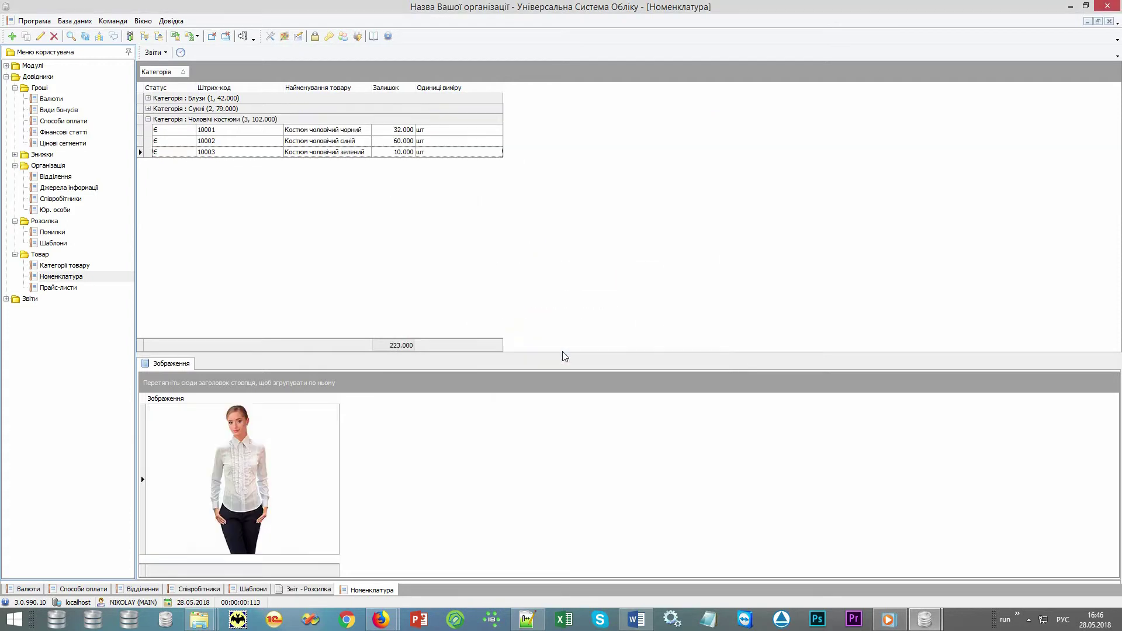
# Step: Check the product images of the items in the men's suits and dresses categories, ending on the pink dress
pyautogui.click(357, 165)
pyautogui.click(359, 145)
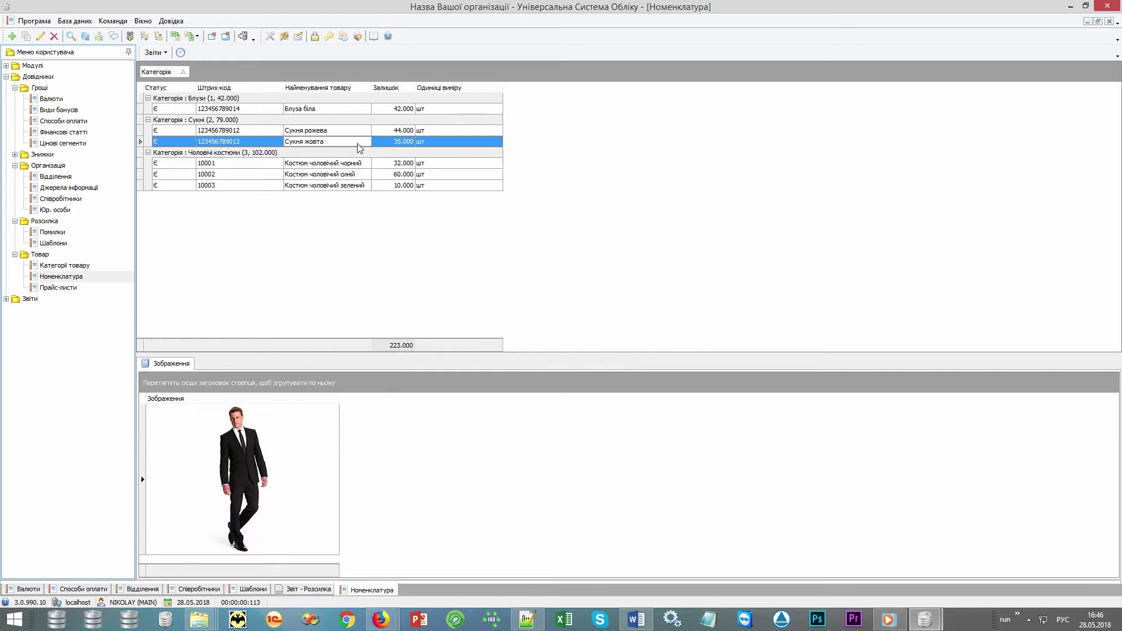
pyautogui.click(359, 134)
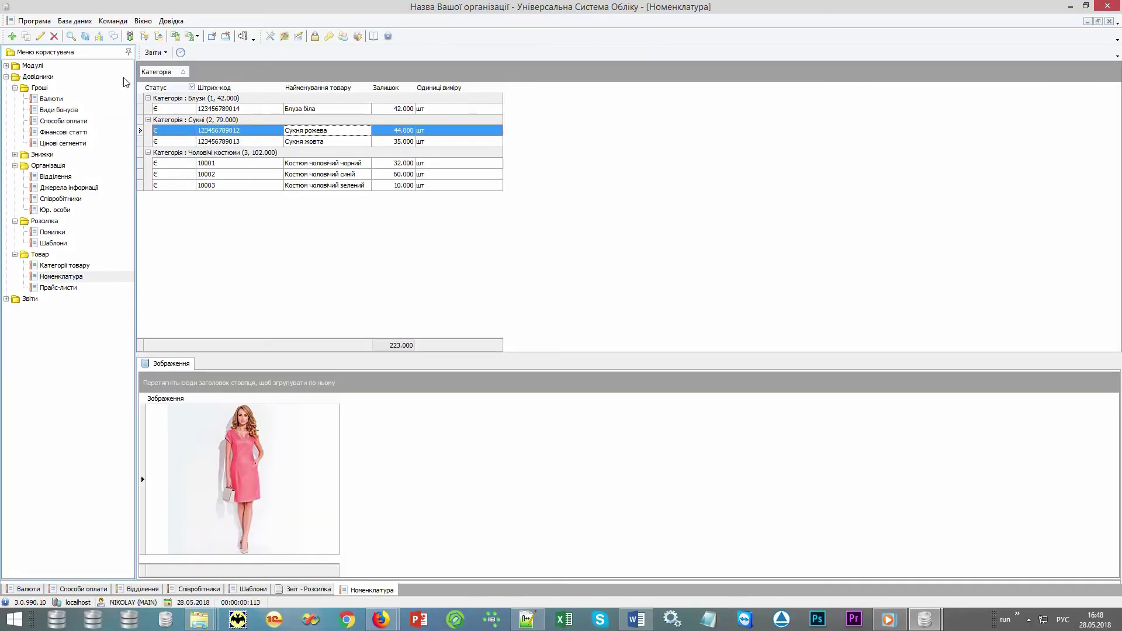
# Step: Open the Товар module under Модулі > Склад and list all its records without search criteria
pyautogui.doubleClick(38, 78)
pyautogui.doubleClick(54, 66)
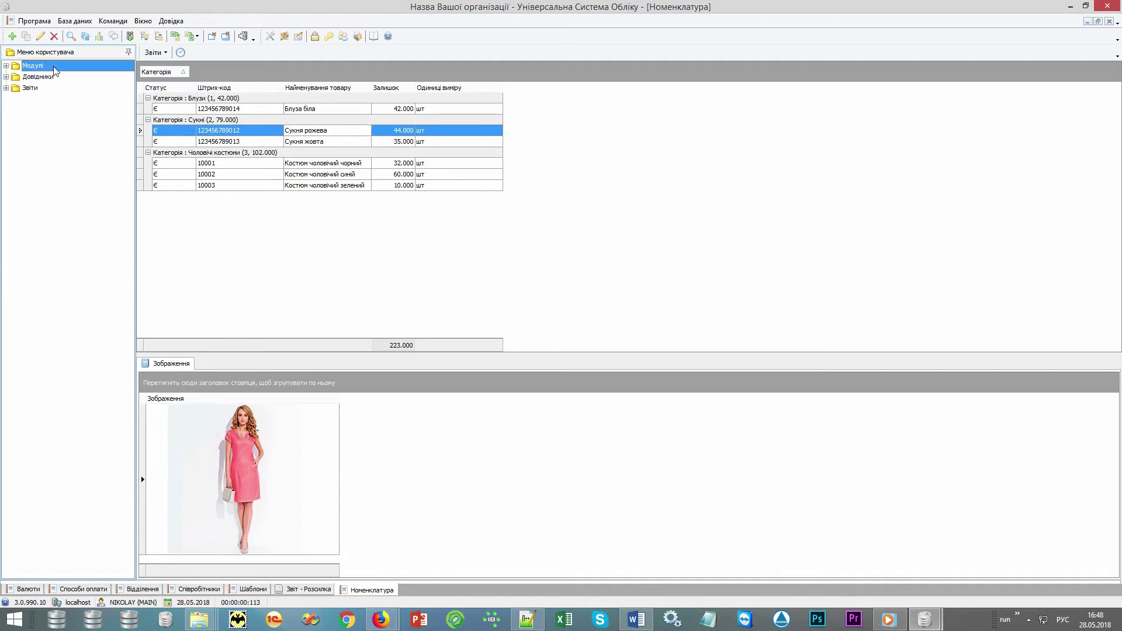
pyautogui.click(66, 88)
pyautogui.doubleClick(66, 89)
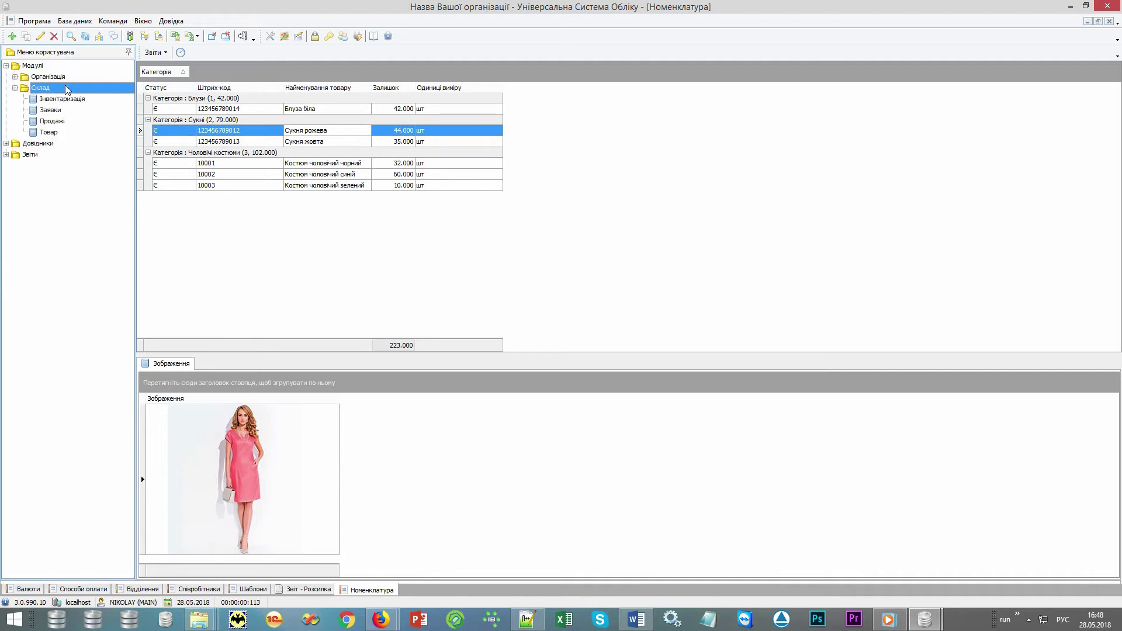
pyautogui.click(75, 135)
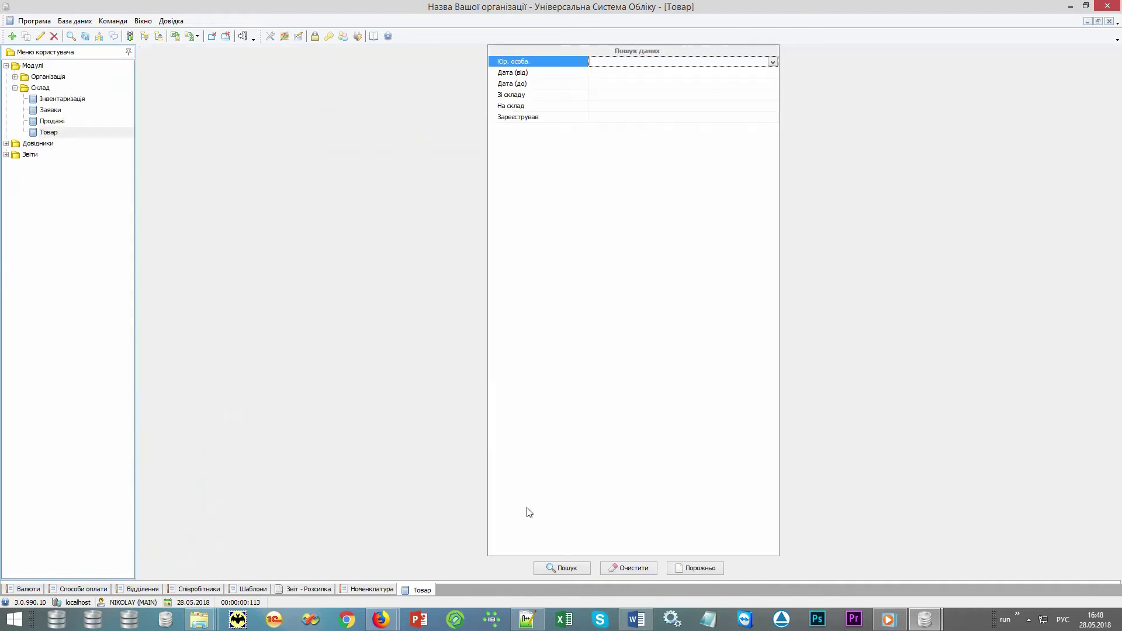
pyautogui.click(567, 568)
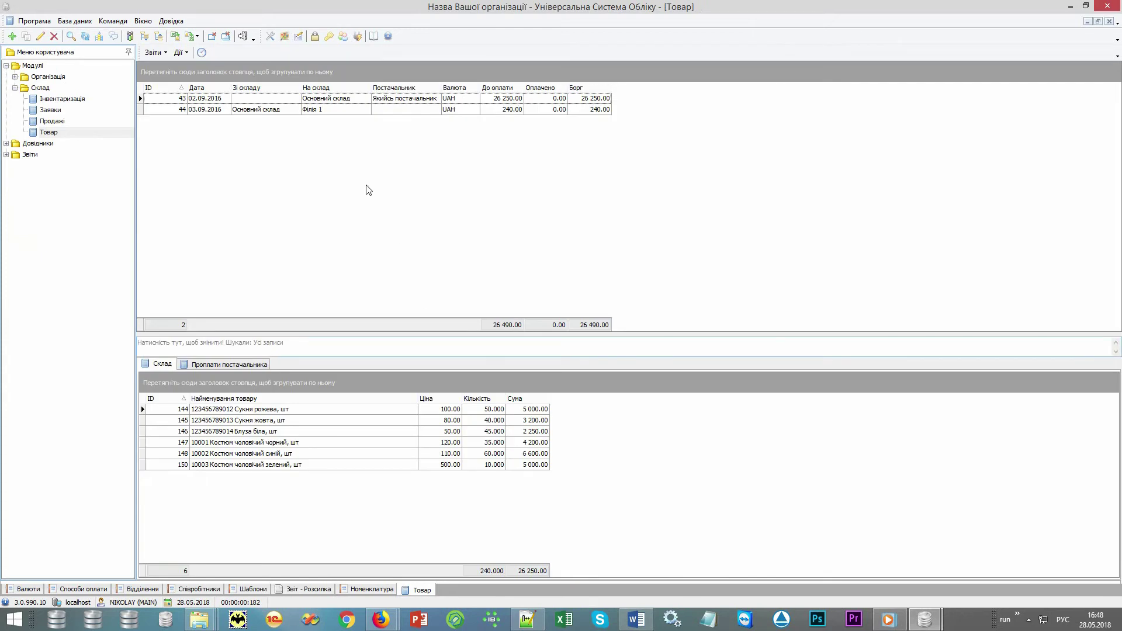
# Step: Examine the 02.09.2016 goods receipt to Основний склад and go through the products in its Склад list
pyautogui.click(357, 99)
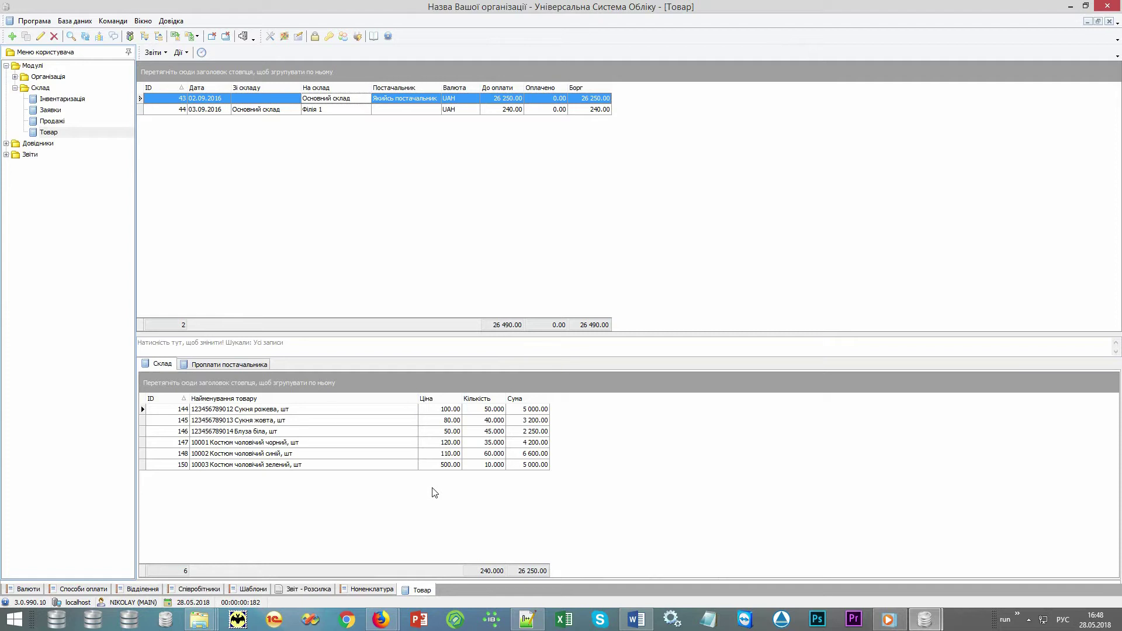
pyautogui.click(63, 133)
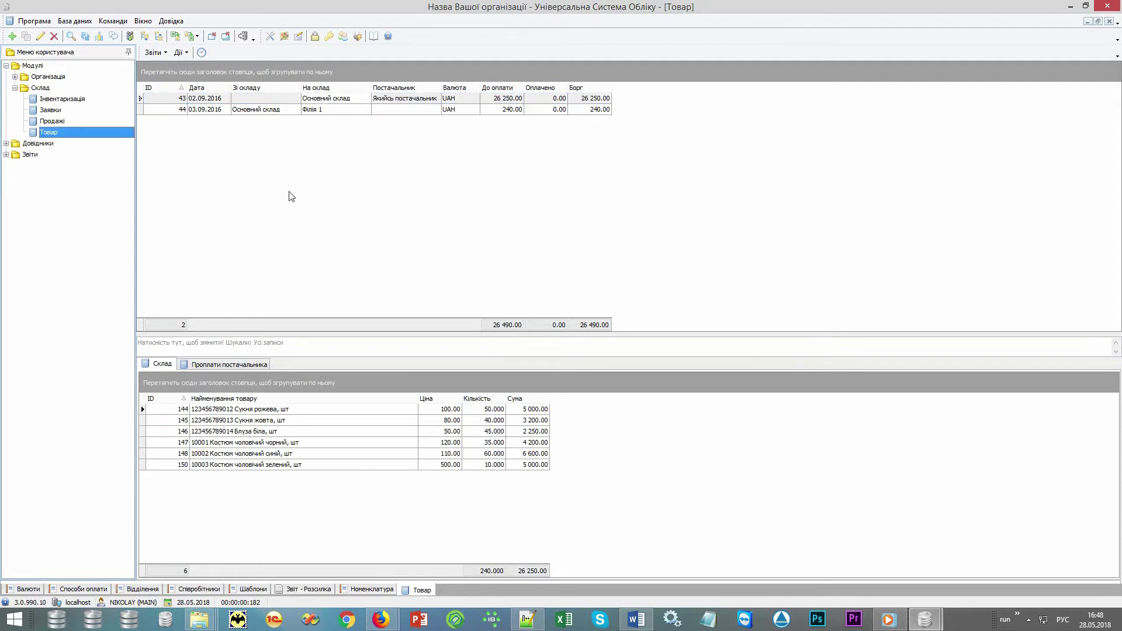
pyautogui.click(349, 99)
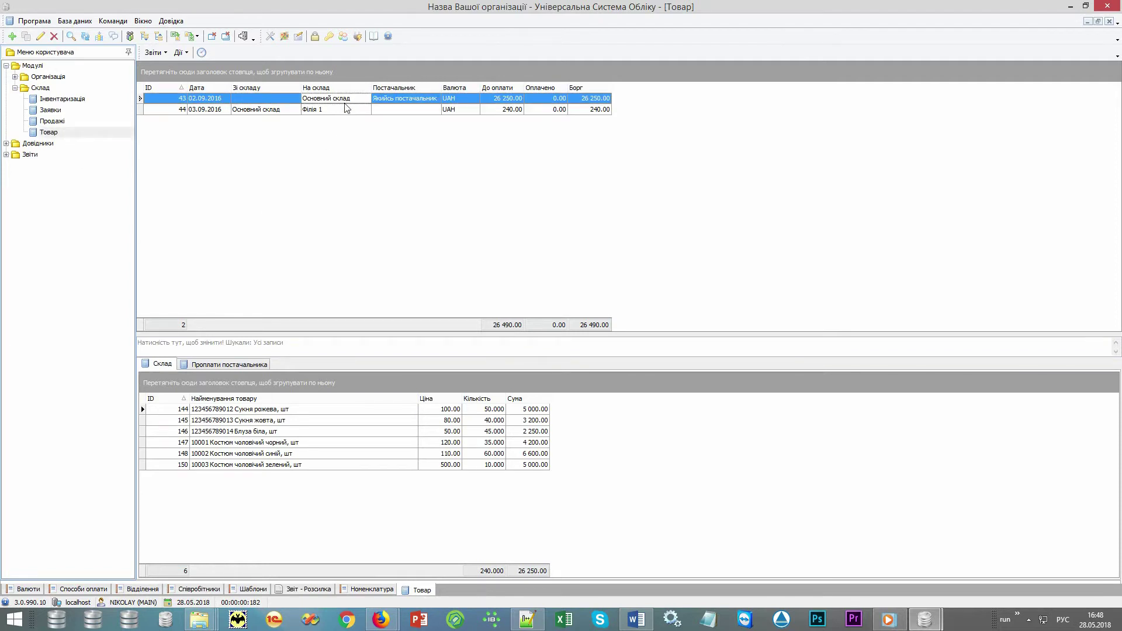
pyautogui.click(335, 412)
pyautogui.click(317, 420)
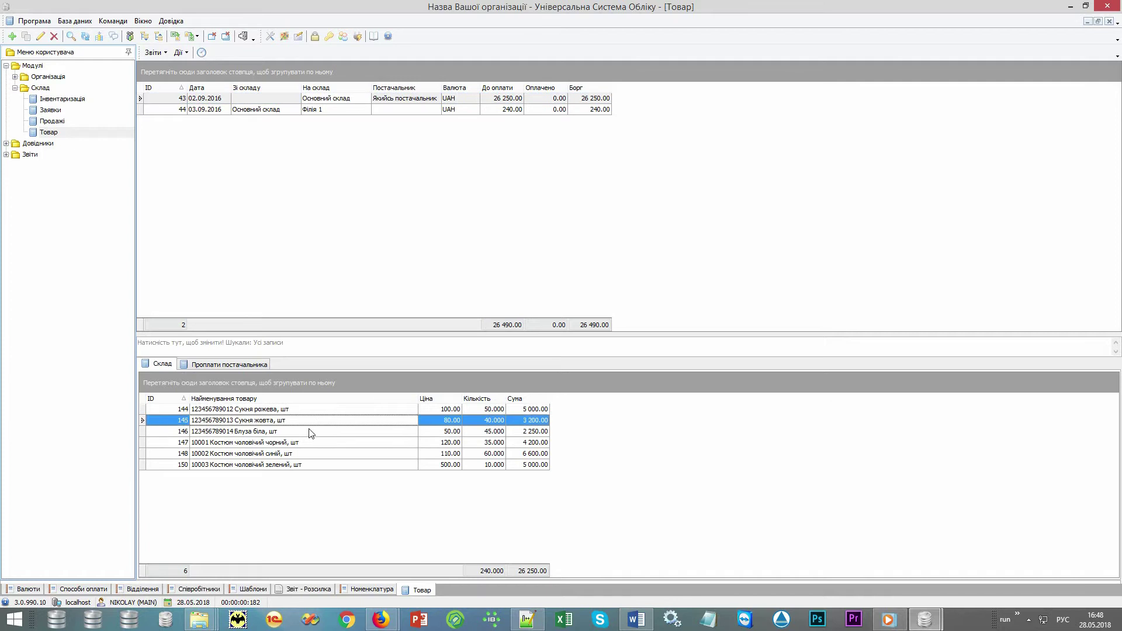
pyautogui.click(310, 432)
pyautogui.click(305, 442)
pyautogui.click(305, 455)
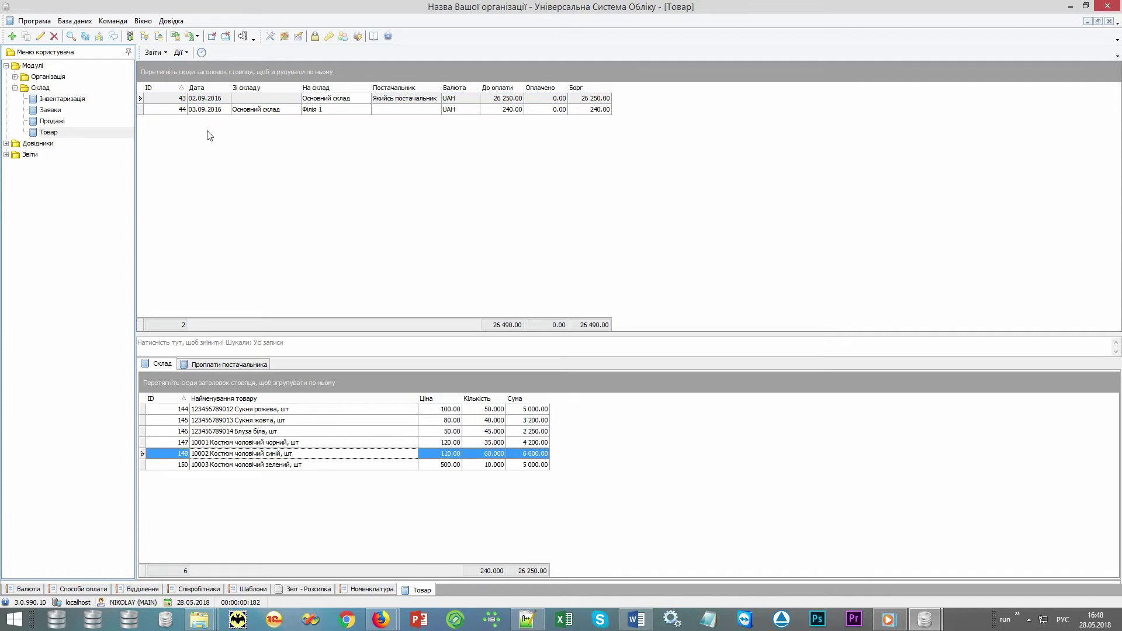
# Step: Generate the Набір етикеток report for the goods receipt, look through several barcode labels and close the report
pyautogui.click(158, 53)
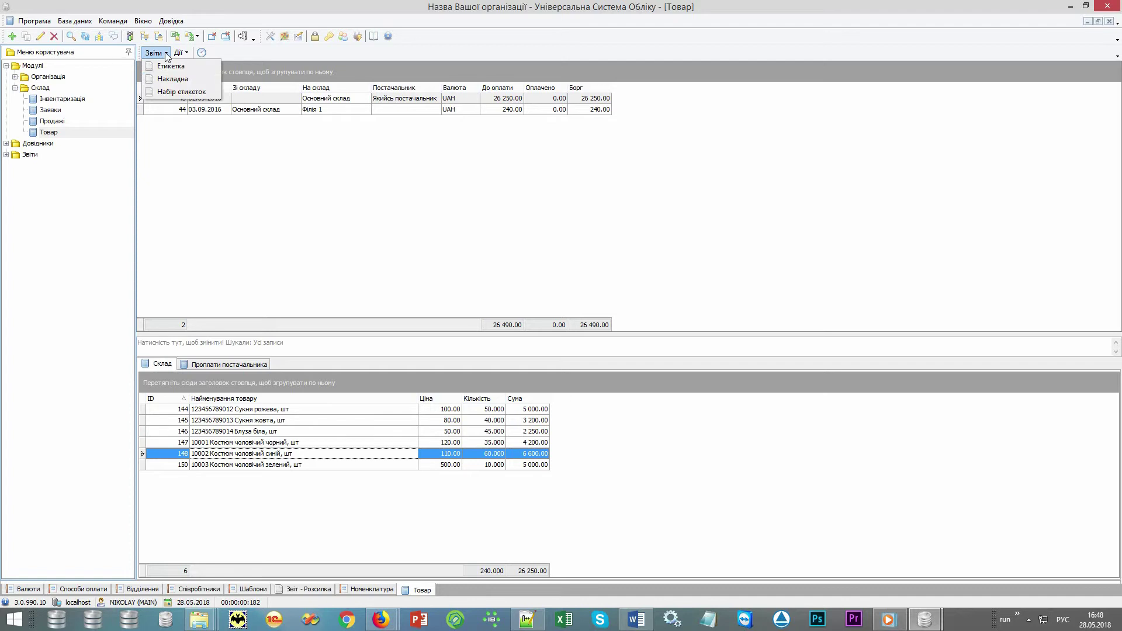
pyautogui.click(167, 92)
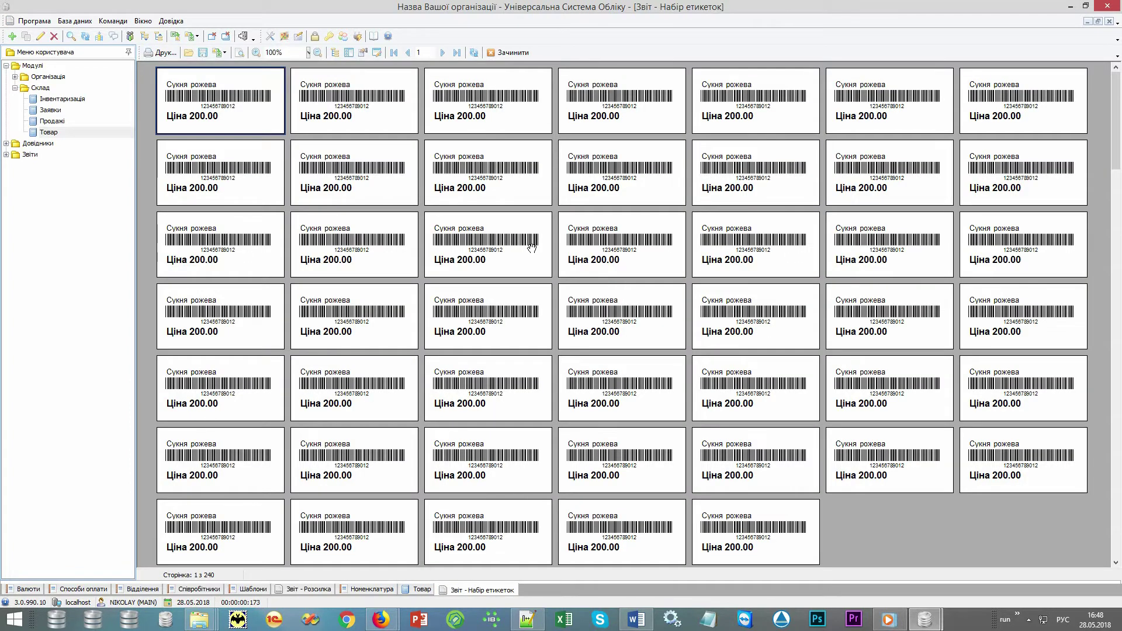
pyautogui.click(374, 108)
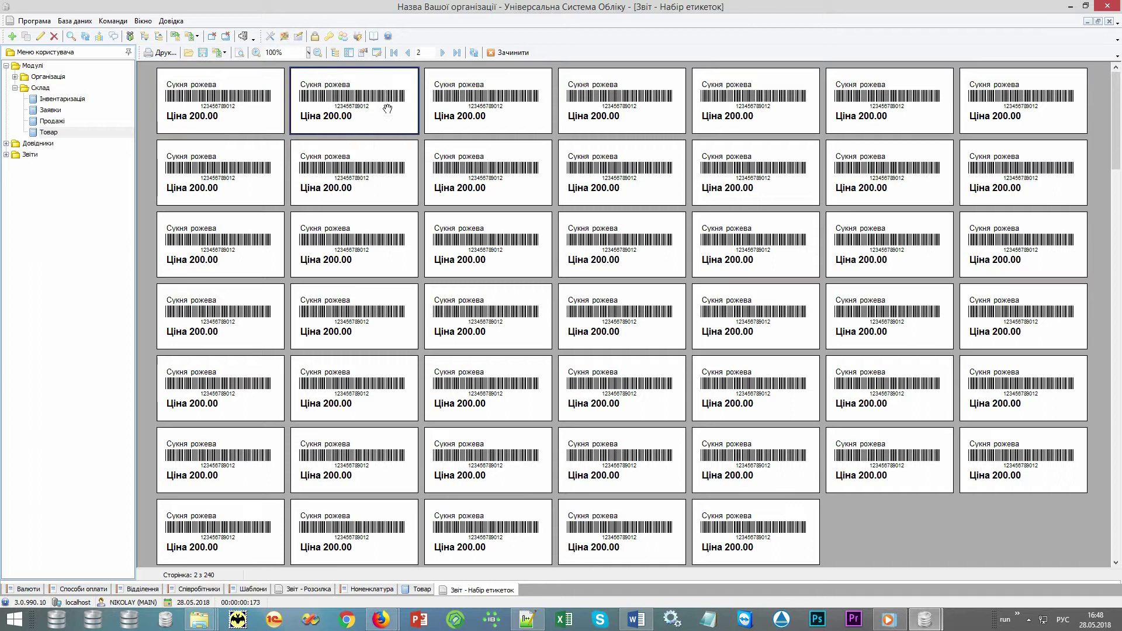
pyautogui.click(468, 106)
pyautogui.click(625, 110)
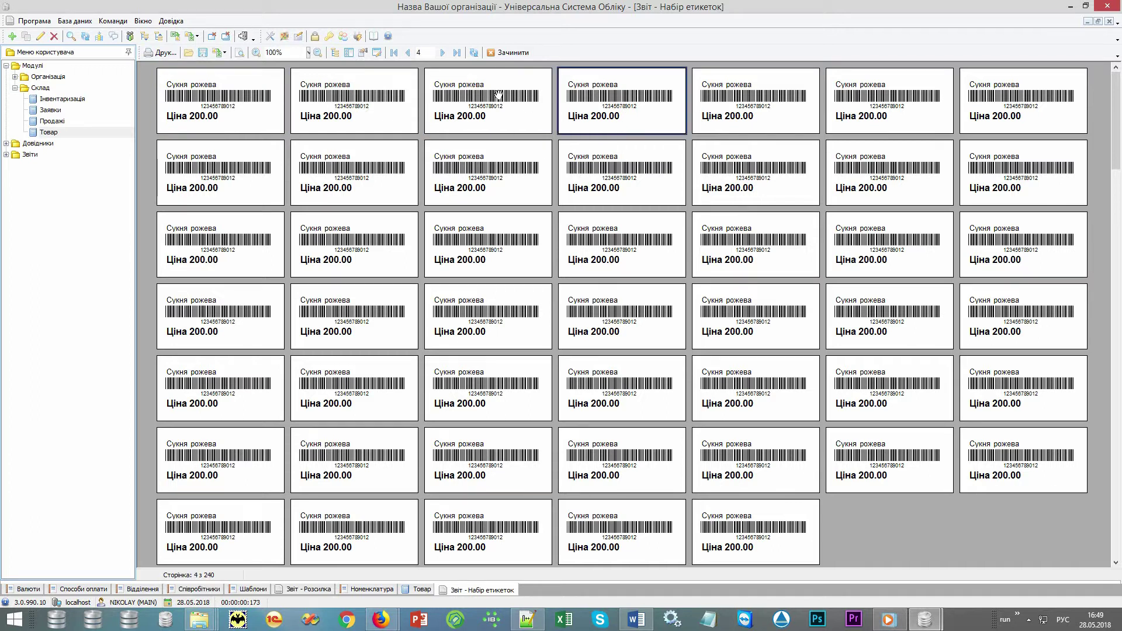
pyautogui.click(507, 53)
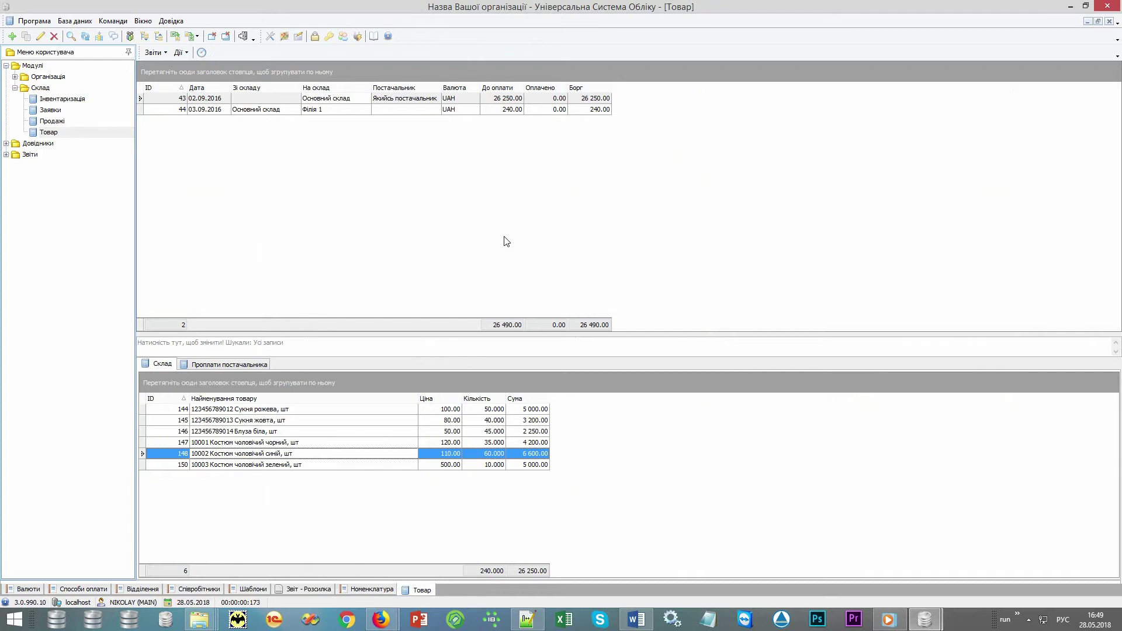
# Step: Generate the Пам'ятка report for all products from Блуза біла to Костюм чоловічий зелений in Номенклатура, and close it after viewing
pyautogui.click(367, 590)
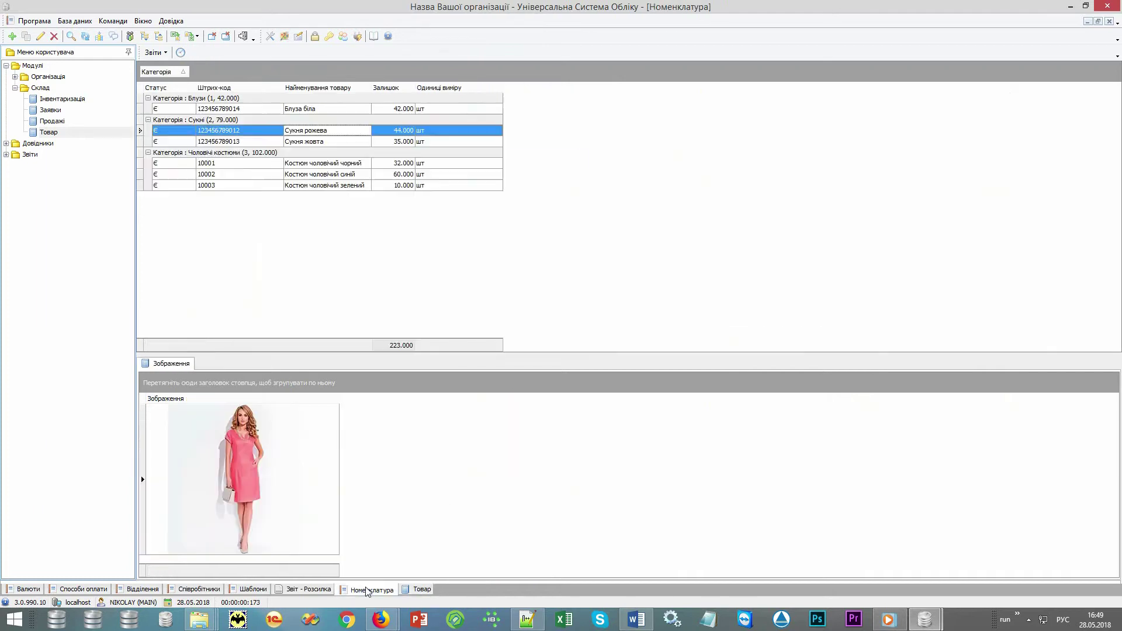
pyautogui.click(352, 112)
pyautogui.keyDown('shift'); pyautogui.click(332, 185); pyautogui.keyUp('shift')
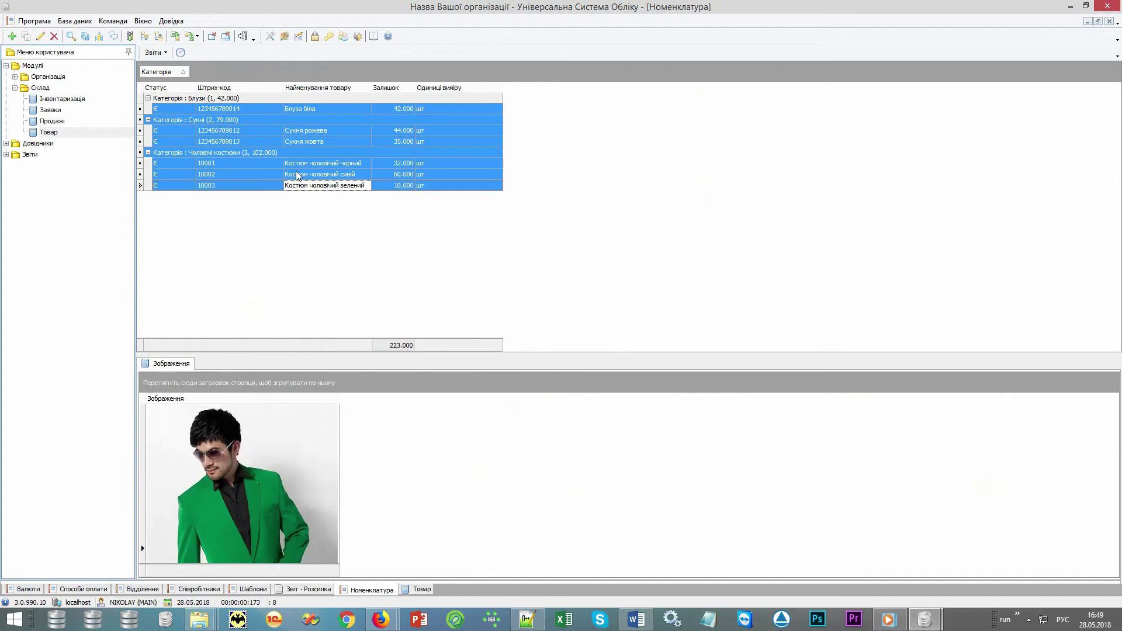
pyautogui.click(160, 52)
pyautogui.click(163, 67)
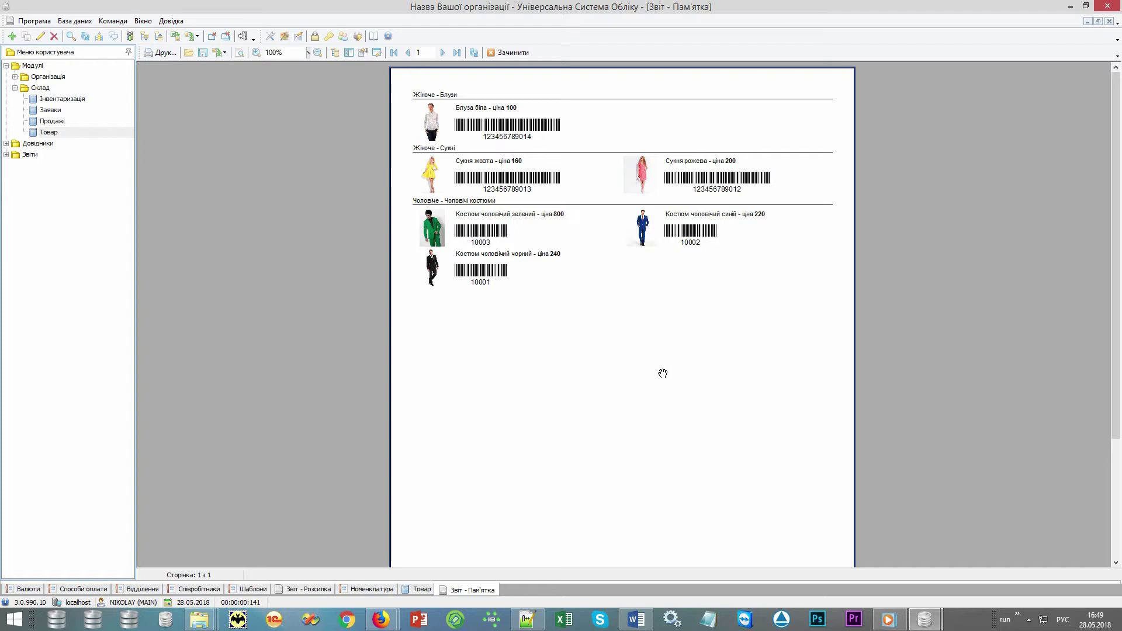
pyautogui.click(512, 54)
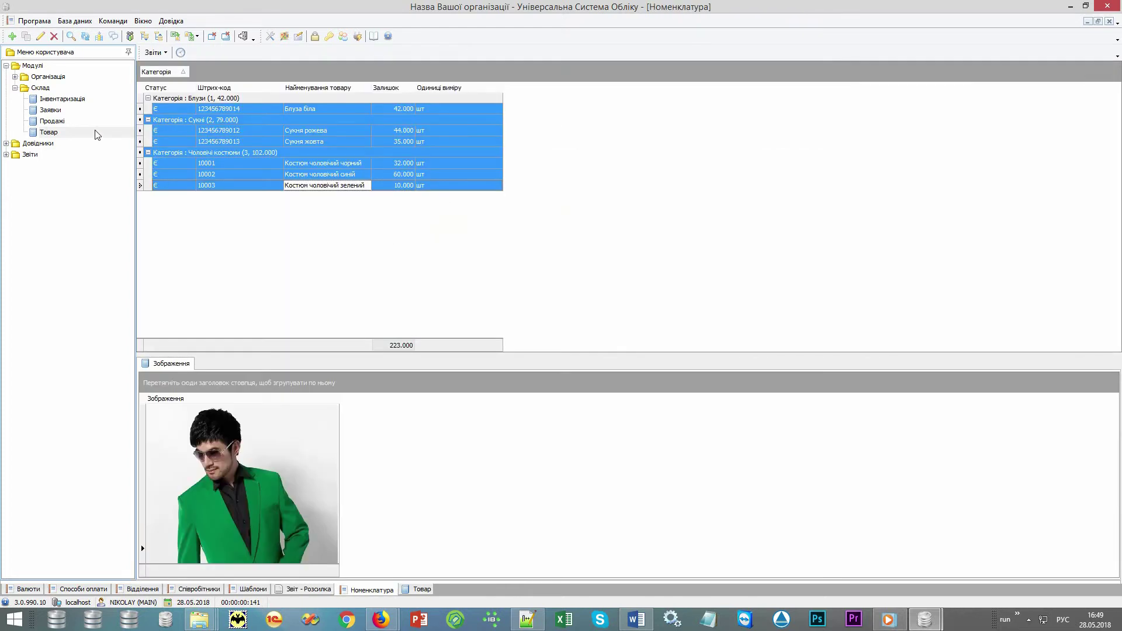
# Step: Return to the Товар module and examine the source and destination warehouses of the 03.09.2016 transfer to Філія 1
pyautogui.click(96, 132)
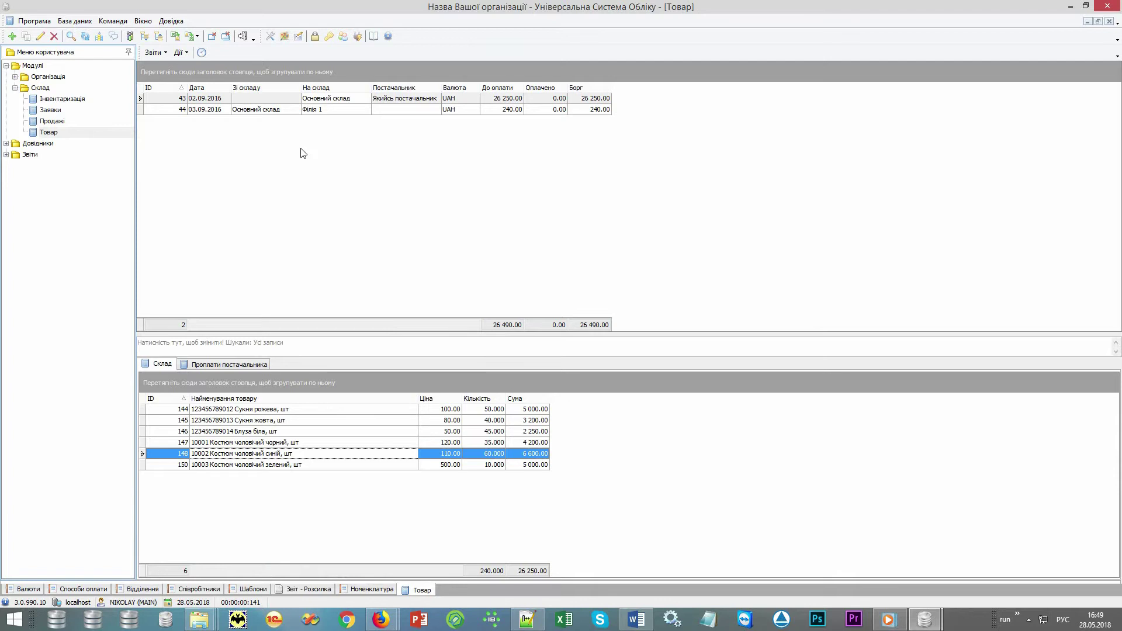
pyautogui.click(291, 110)
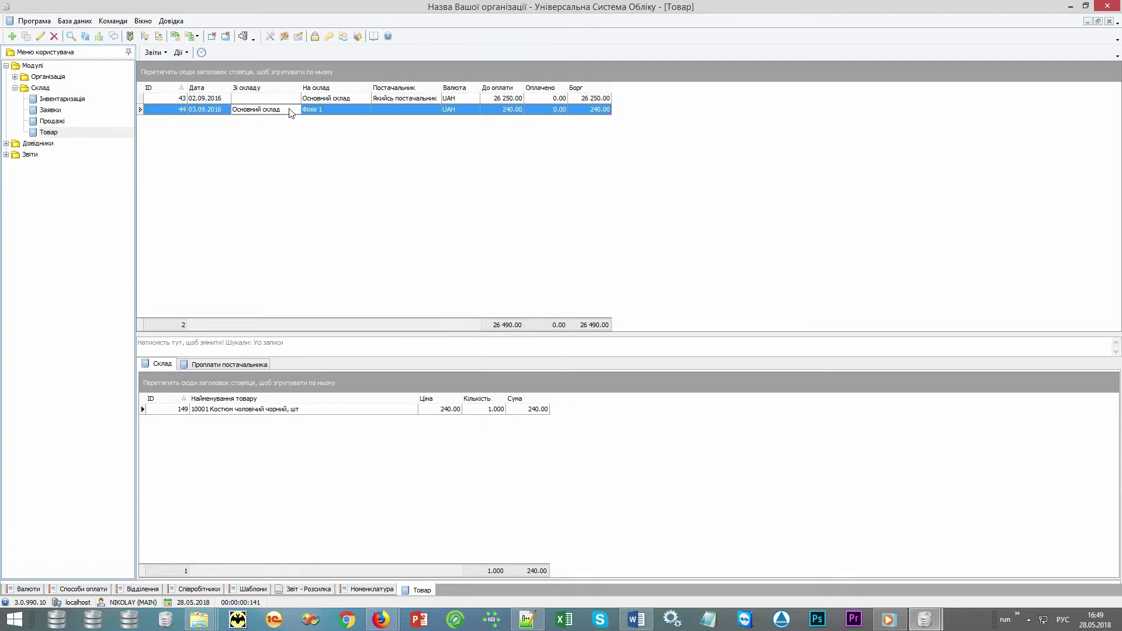
pyautogui.click(336, 111)
pyautogui.click(283, 109)
pyautogui.click(338, 110)
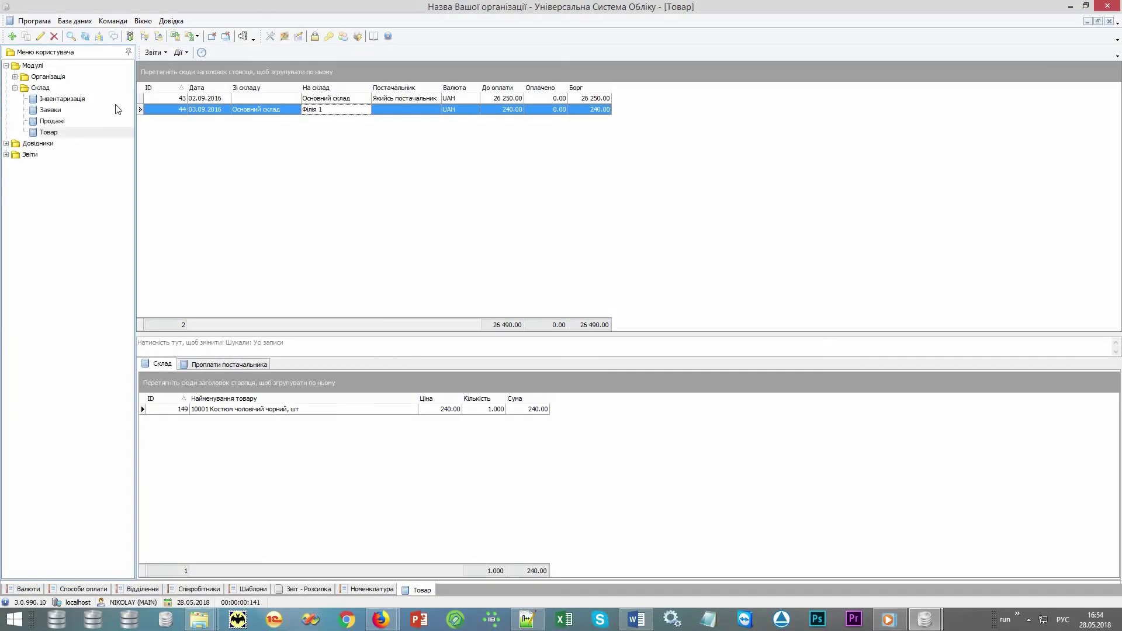
# Step: Open the Продажі module and run its data search with all criteria left empty
pyautogui.click(75, 122)
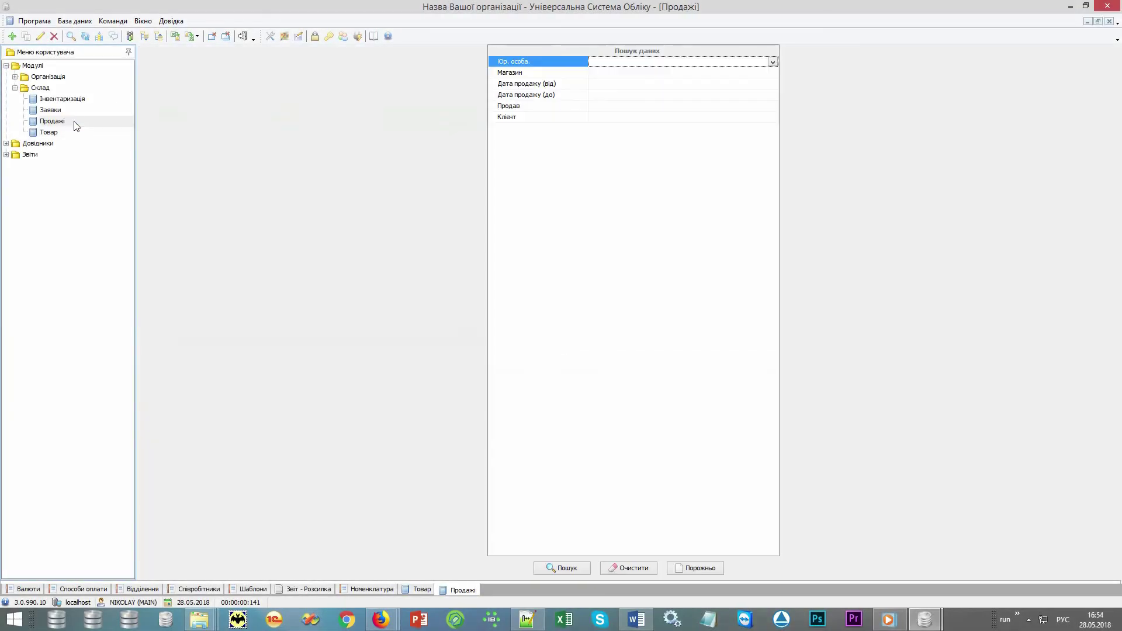
pyautogui.click(76, 124)
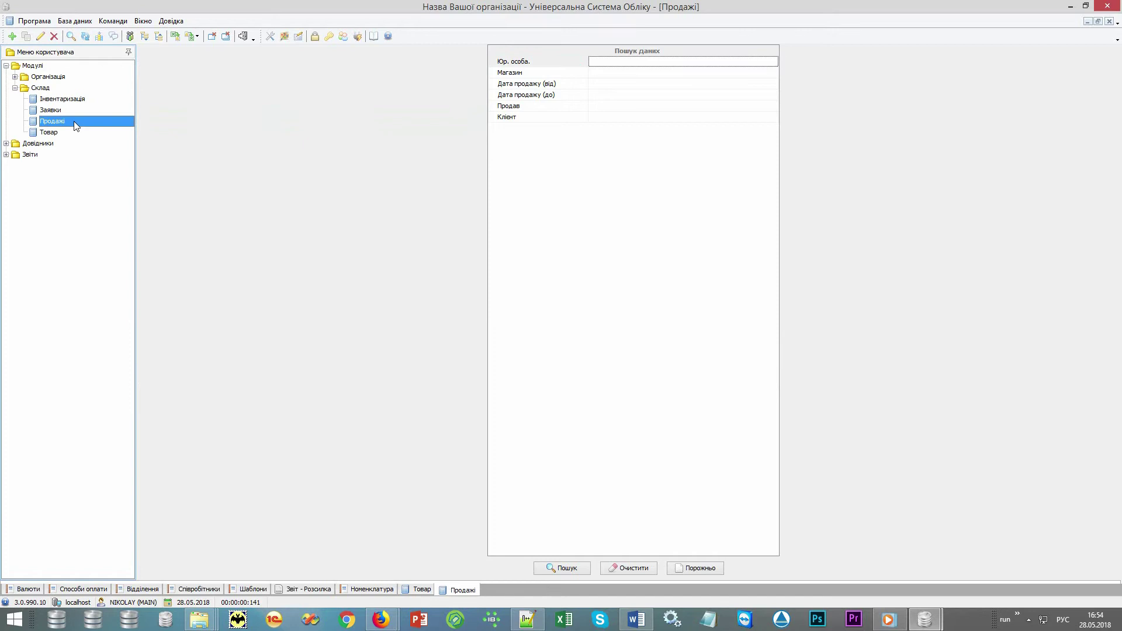
pyautogui.click(622, 202)
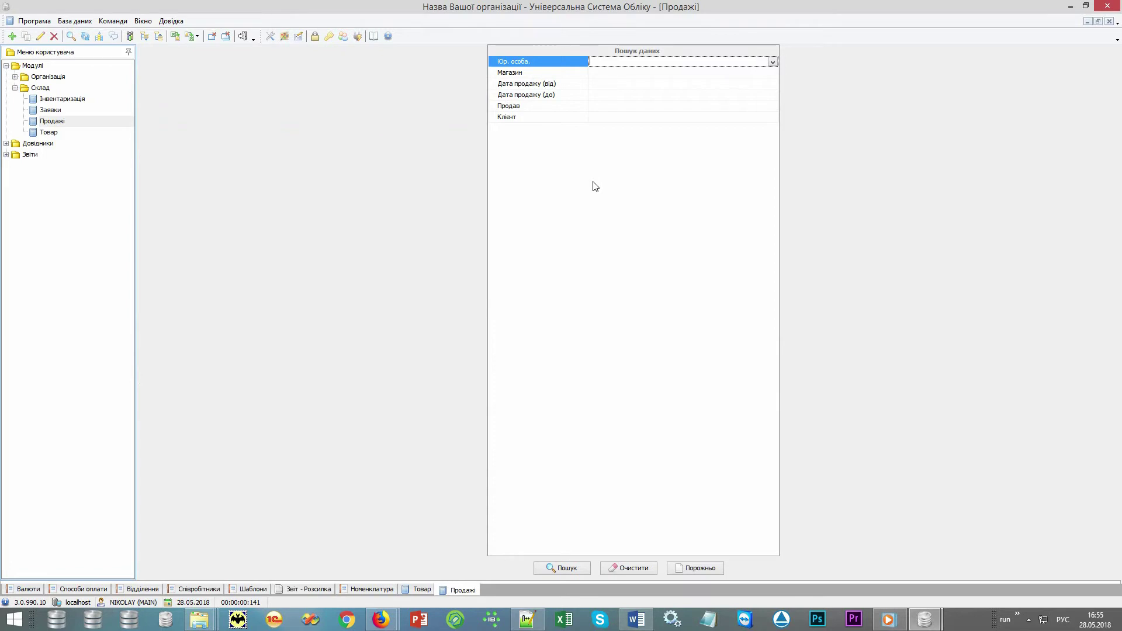
pyautogui.click(565, 569)
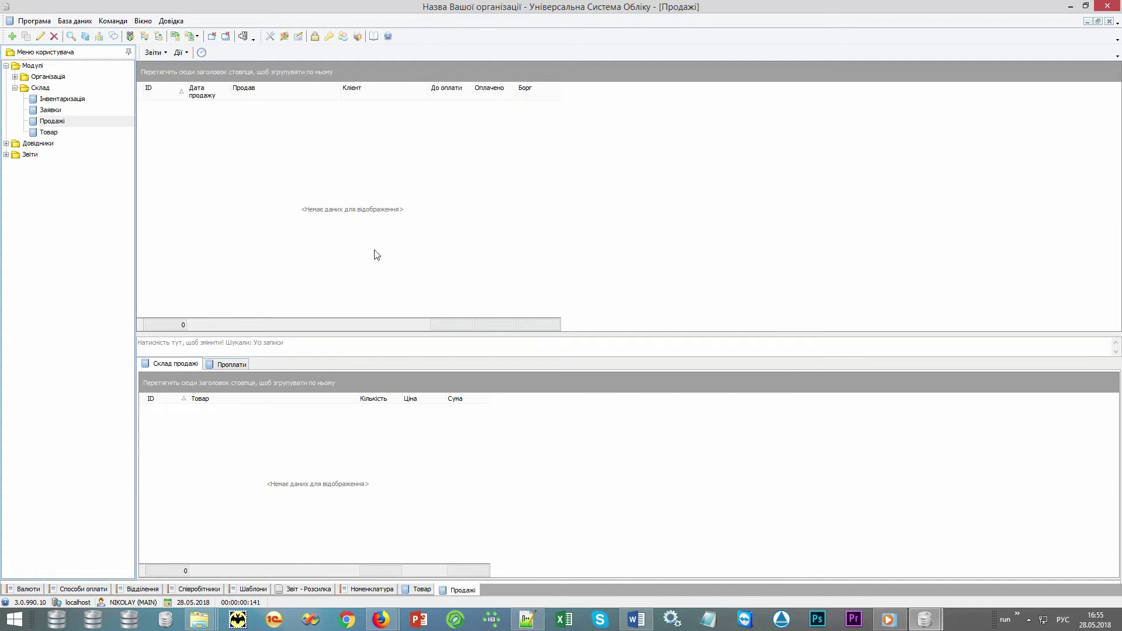
# Step: Start the Виконати продаж action and activate the client's card number field in the sales window
pyautogui.click(181, 53)
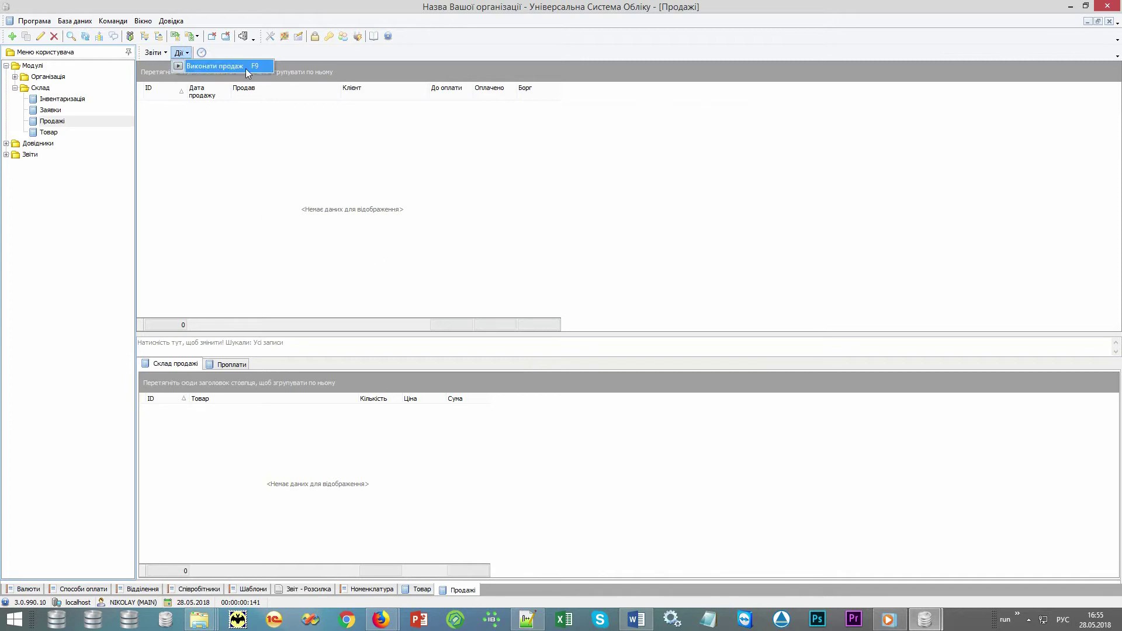
pyautogui.click(245, 68)
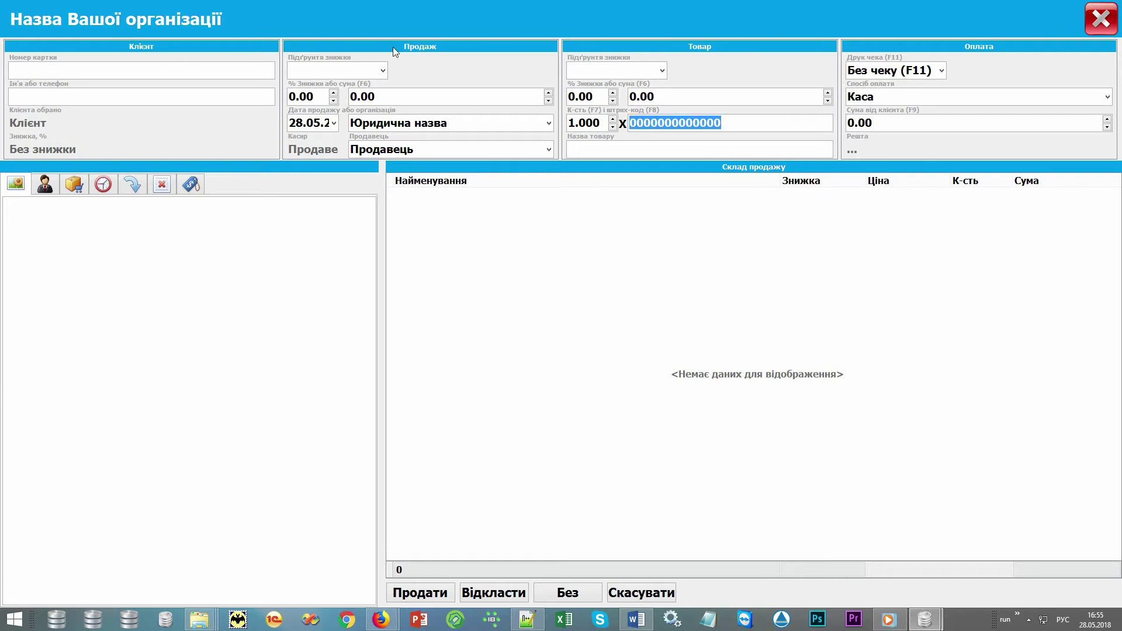
pyautogui.click(128, 70)
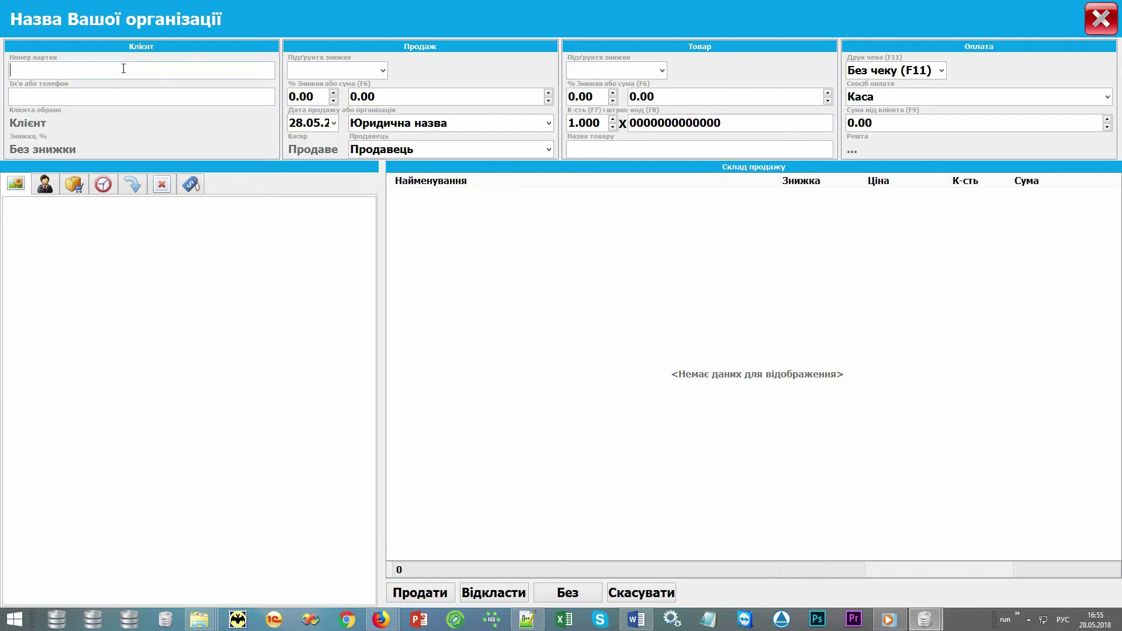
# Step: Enter the client's card number and add products 10001 and 10002 to the sale by barcode
pyautogui.write('12345')
pyautogui.press('Return')
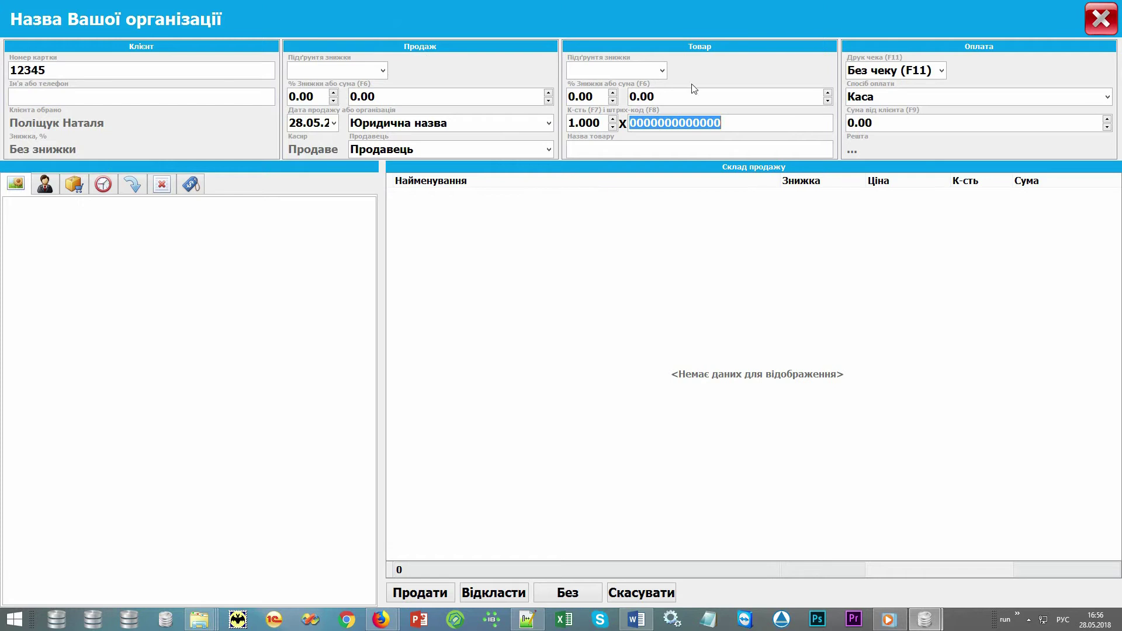
pyautogui.write('10001')
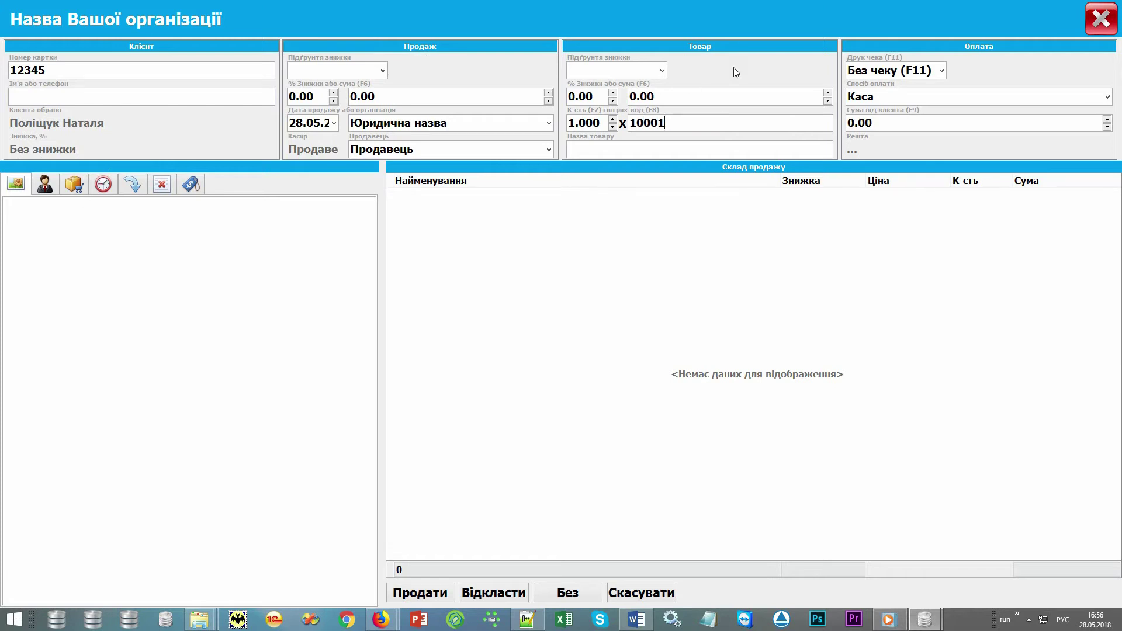
pyautogui.press('Return')
pyautogui.write('10002')
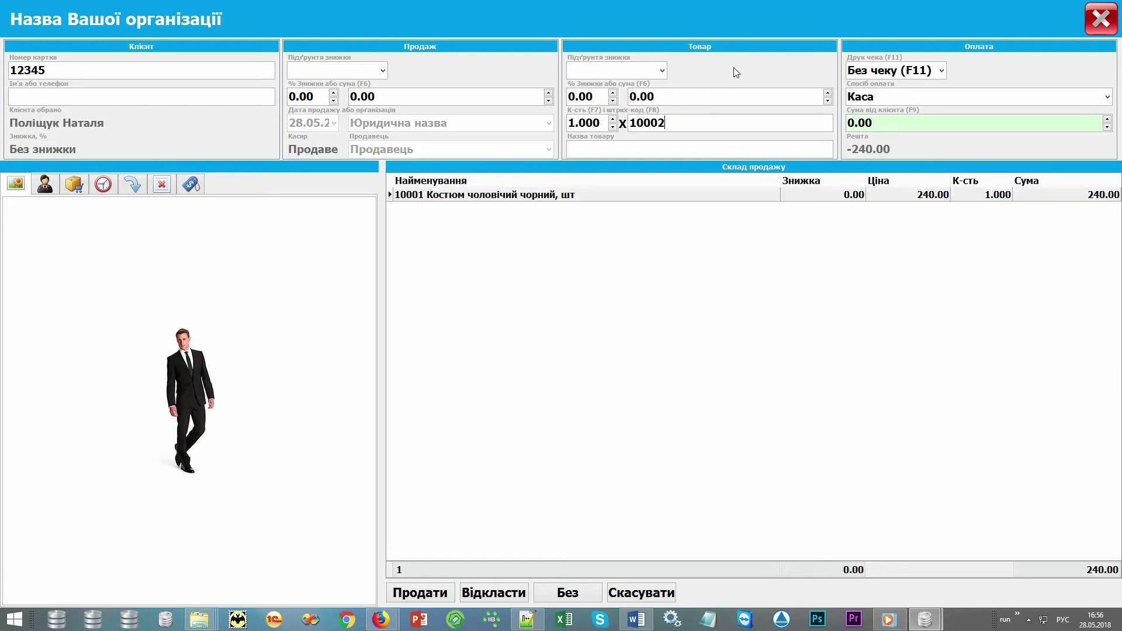
pyautogui.press('Return')
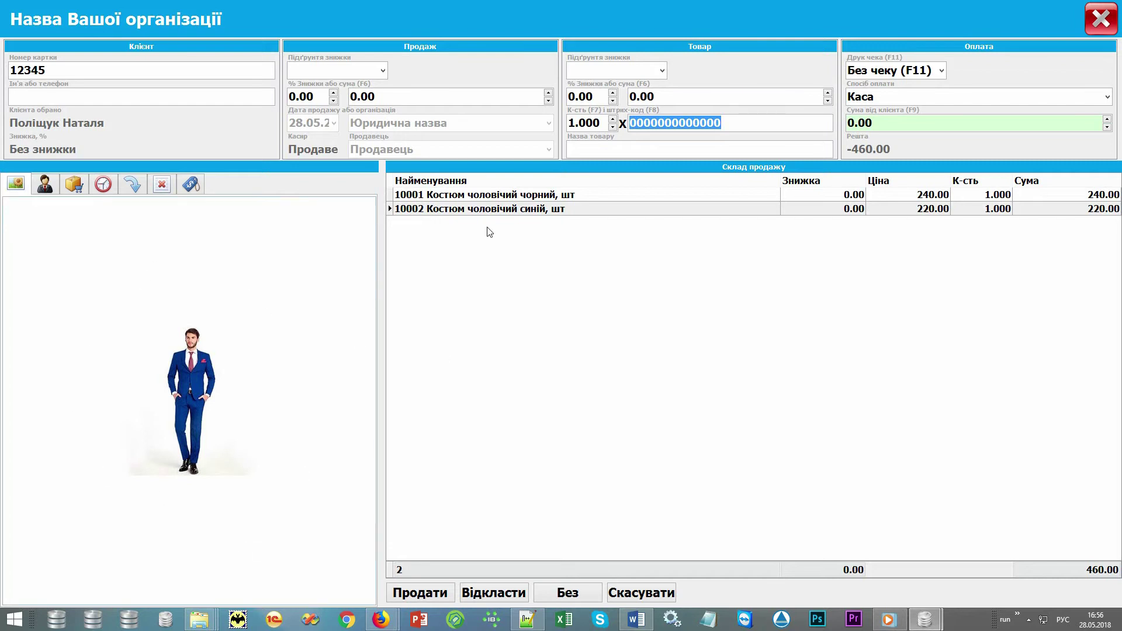
pyautogui.click(494, 200)
pyautogui.click(494, 209)
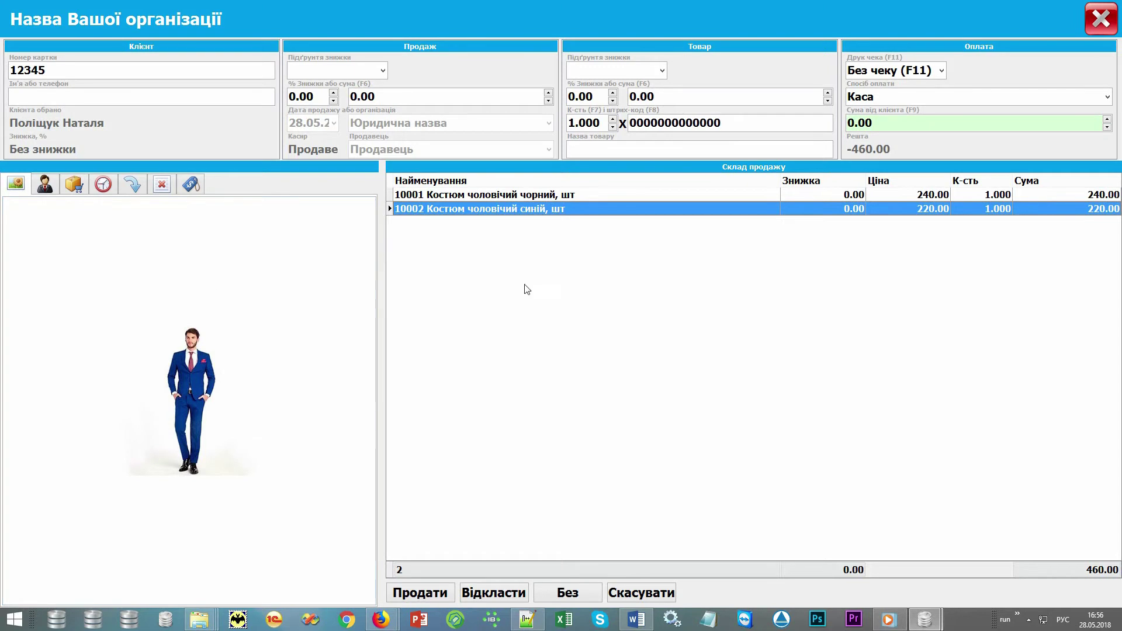
# Step: Add Сукня рожева and Сукня жовта to the sale from the product list of Основний склад
pyautogui.click(600, 146)
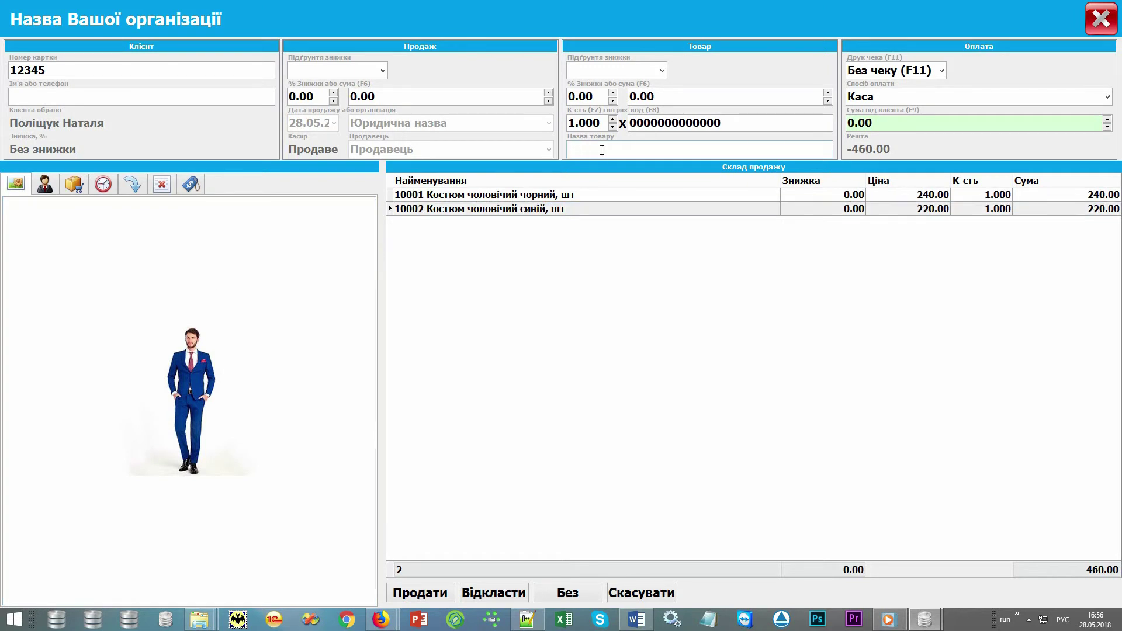
pyautogui.click(71, 186)
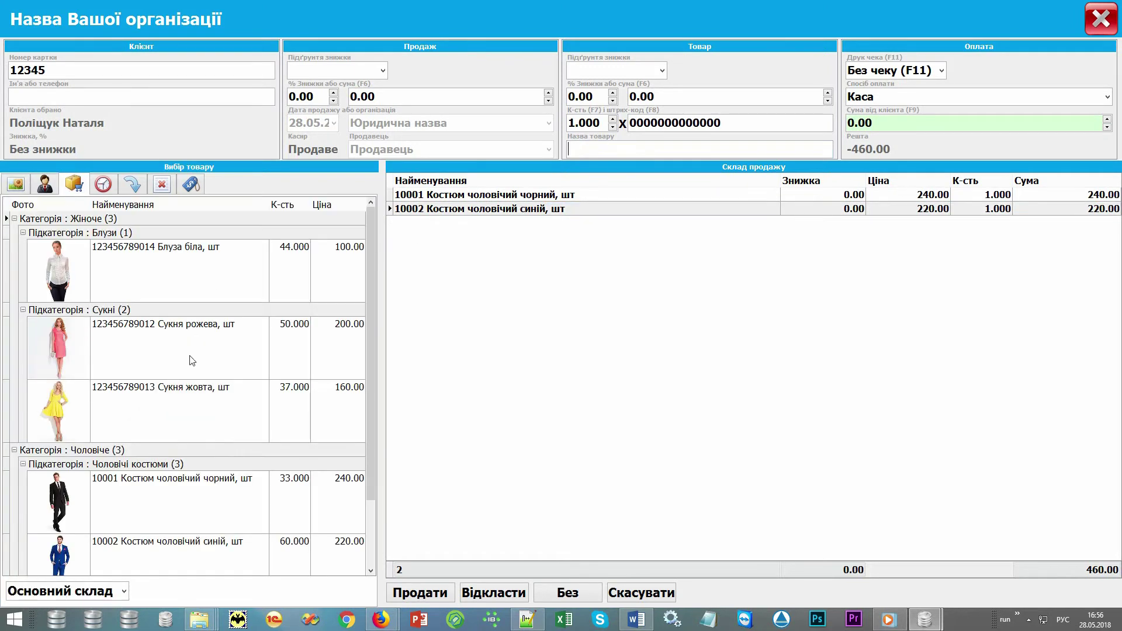
pyautogui.doubleClick(192, 361)
pyautogui.doubleClick(192, 407)
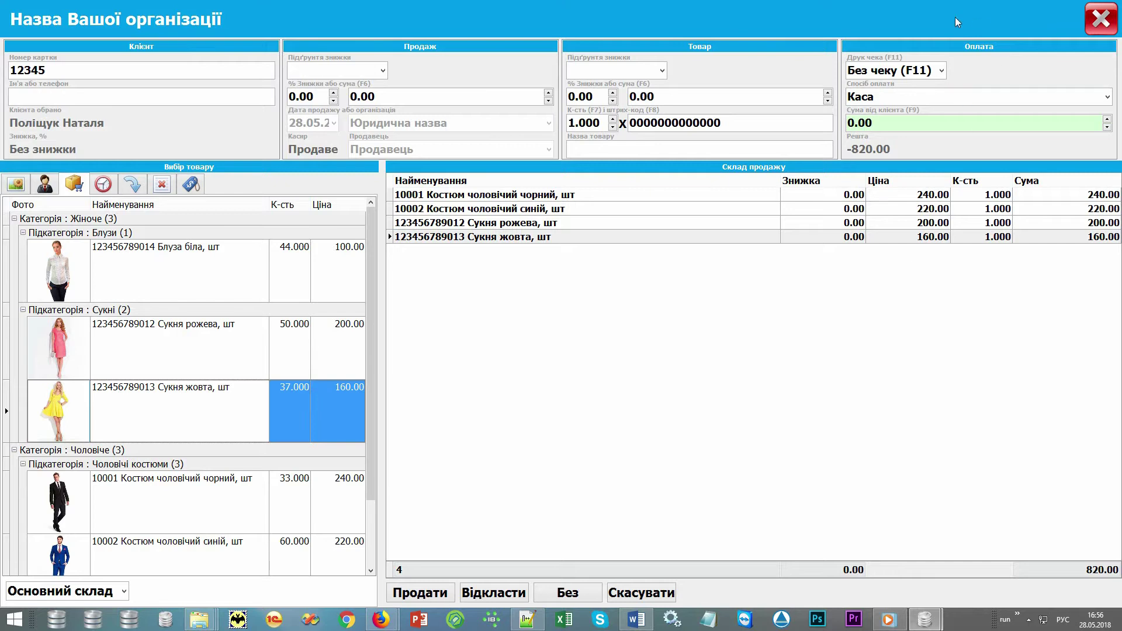
# Step: Set the amount received from the client to 1000 and review the payment methods, keeping Каса
pyautogui.click(927, 124)
pyautogui.write('1000')
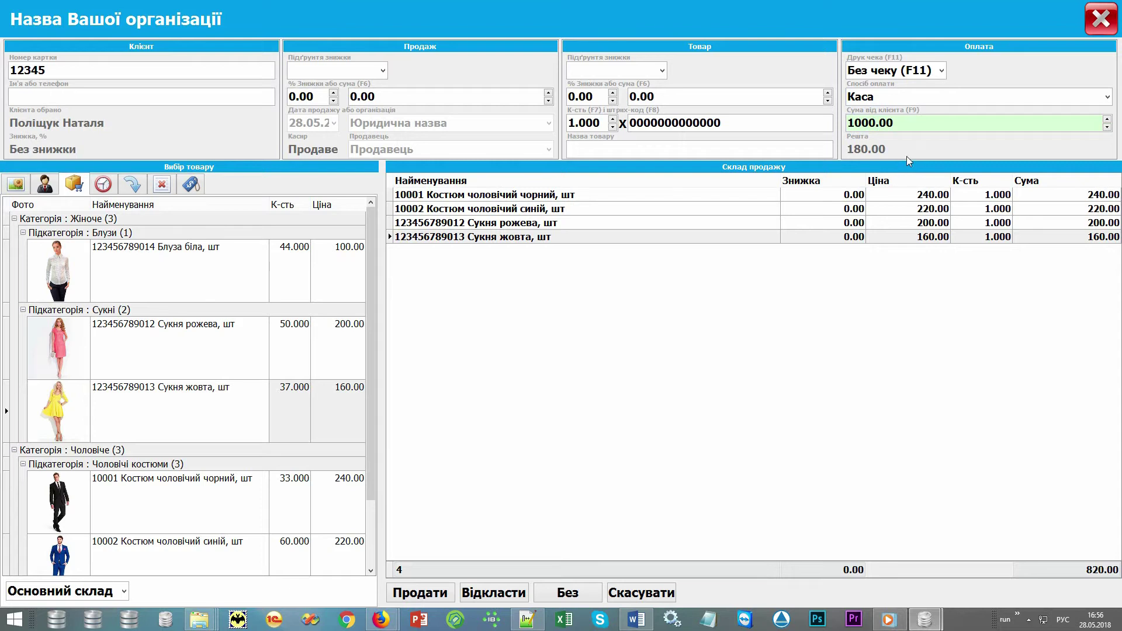
pyautogui.click(1107, 97)
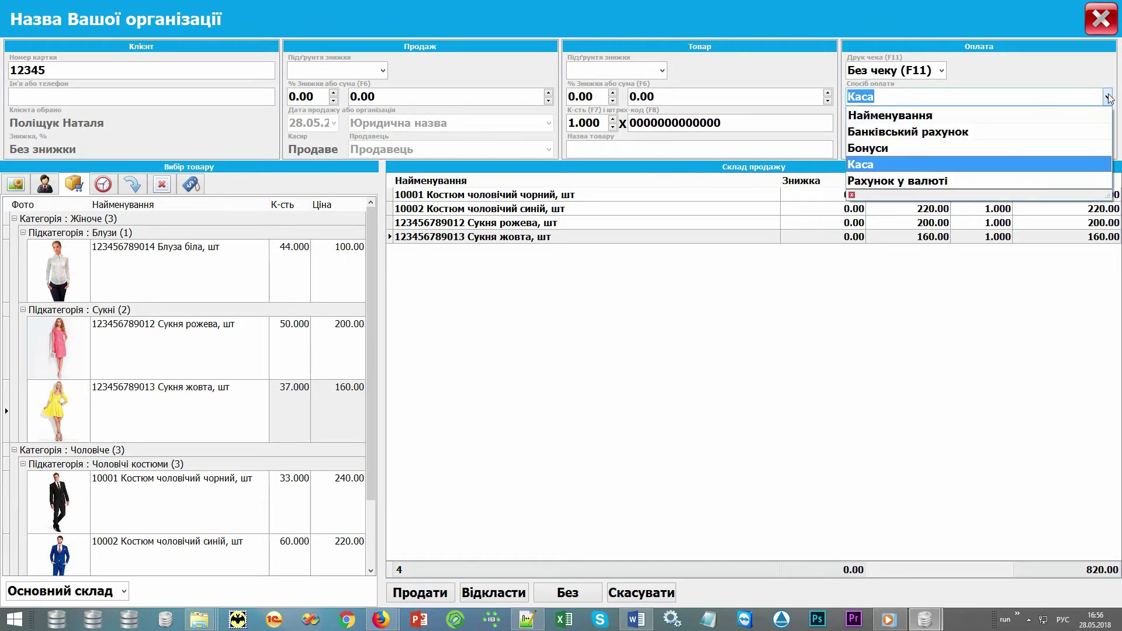
pyautogui.click(1107, 97)
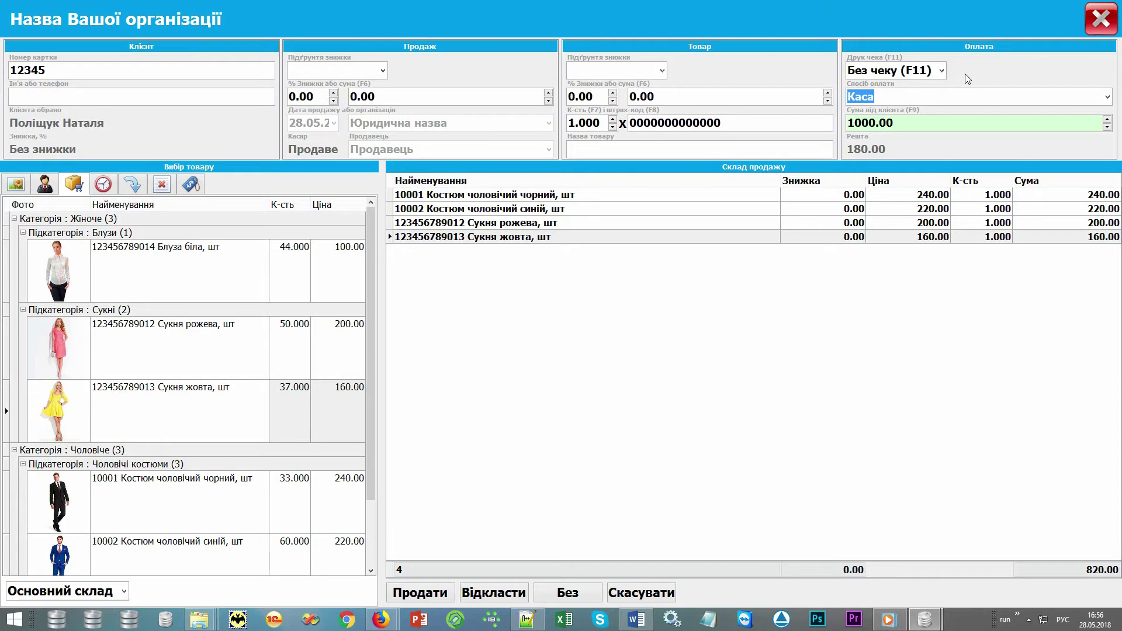
pyautogui.press('Tab')
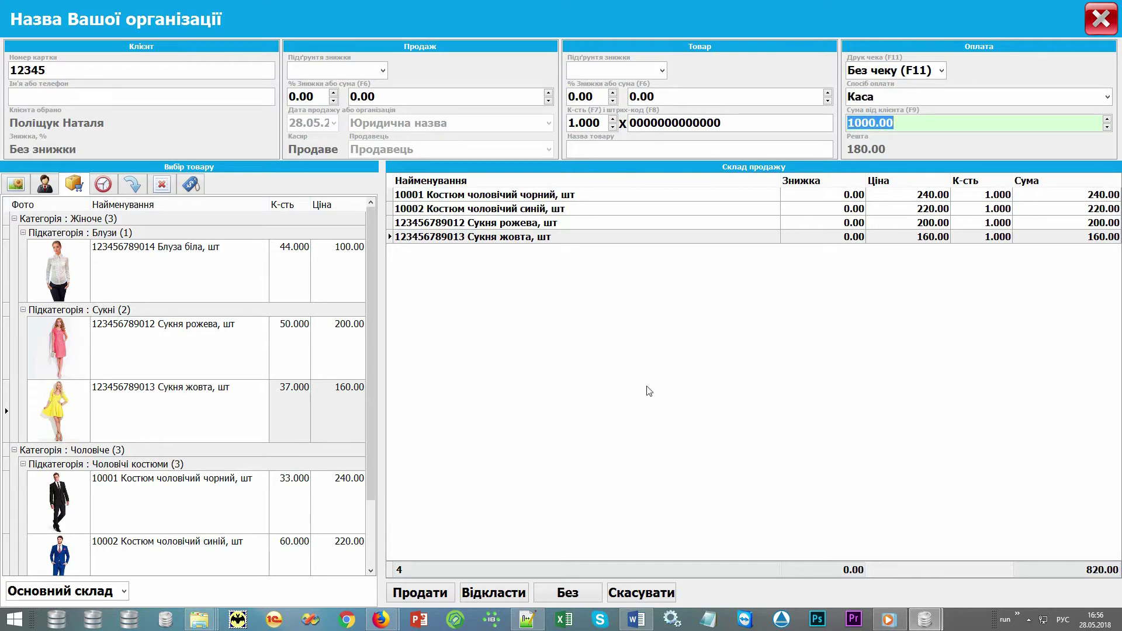
# Step: Complete the sale after checking the deferred sales list, and close the sales window
pyautogui.click(103, 185)
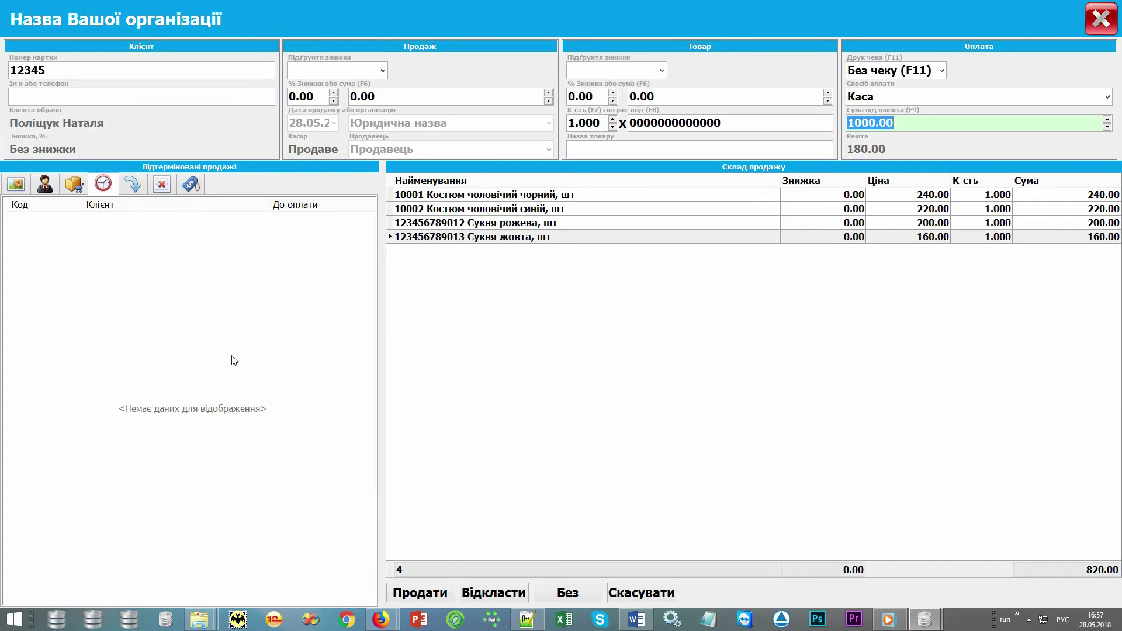
pyautogui.click(487, 325)
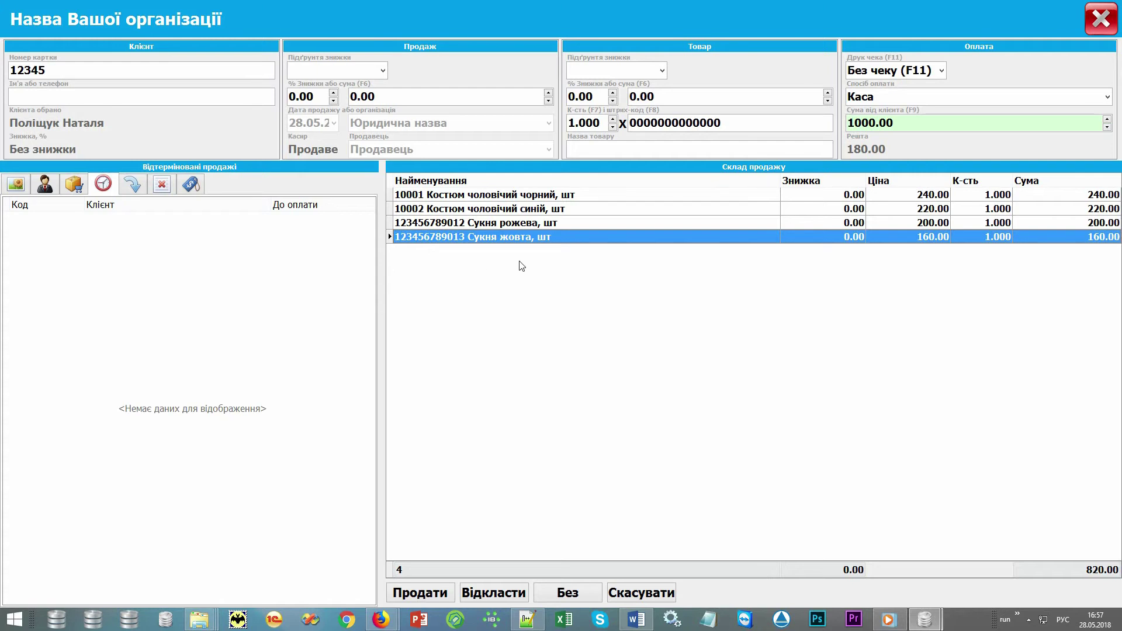
pyautogui.click(422, 597)
pyautogui.click(1100, 19)
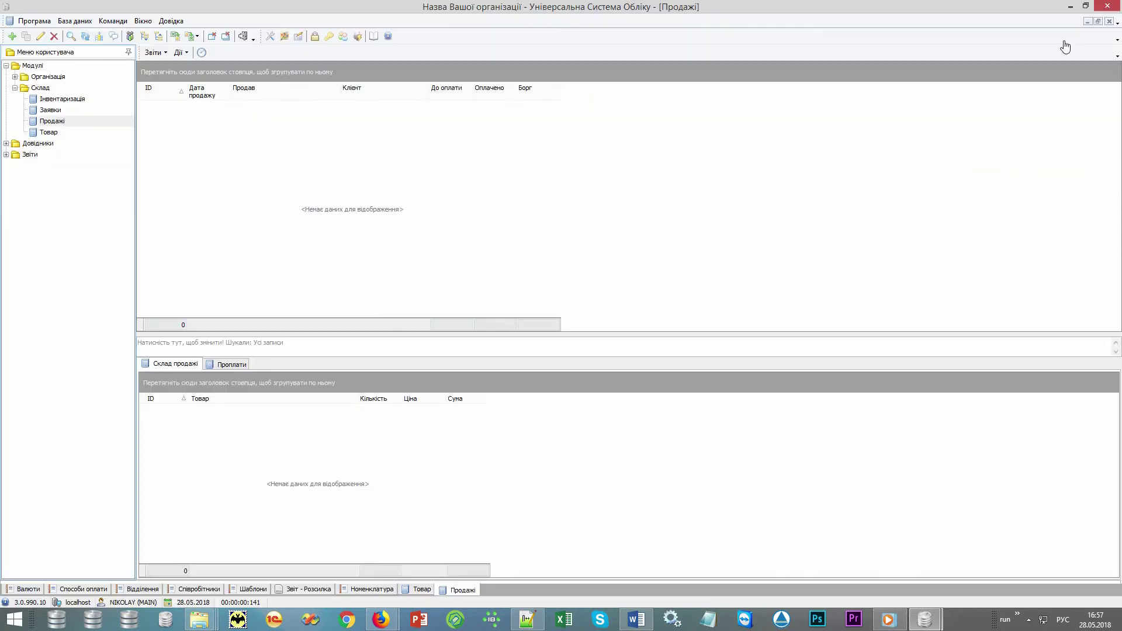
# Step: Generate the Накладна для продажу report for the new sale in Продажі, and close it after viewing
pyautogui.click(189, 108)
pyautogui.click(155, 52)
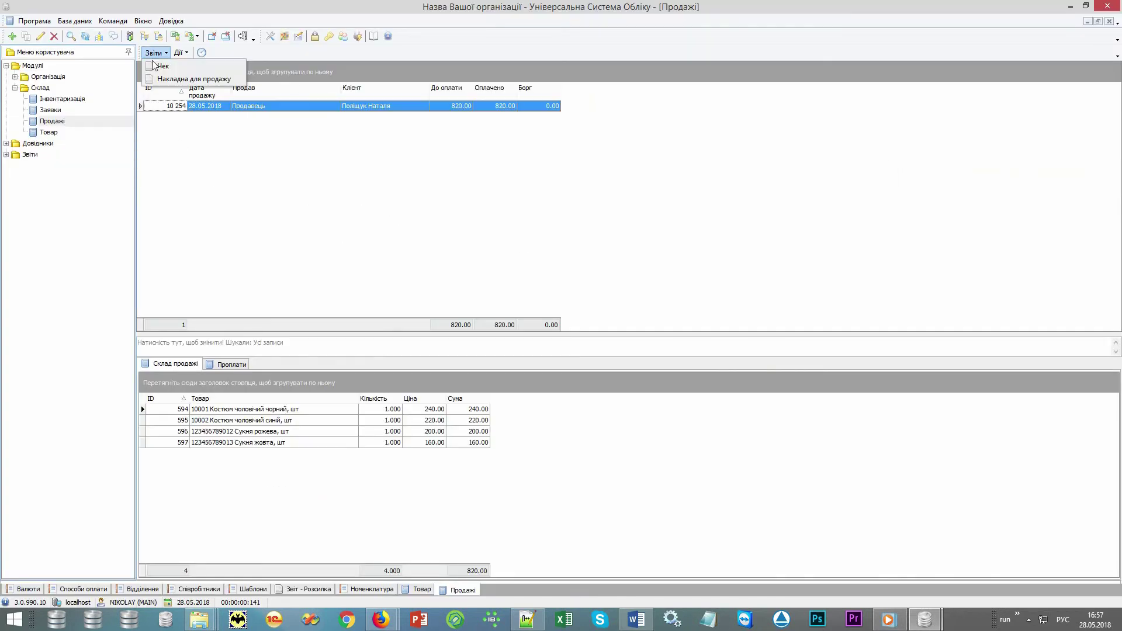
pyautogui.click(193, 79)
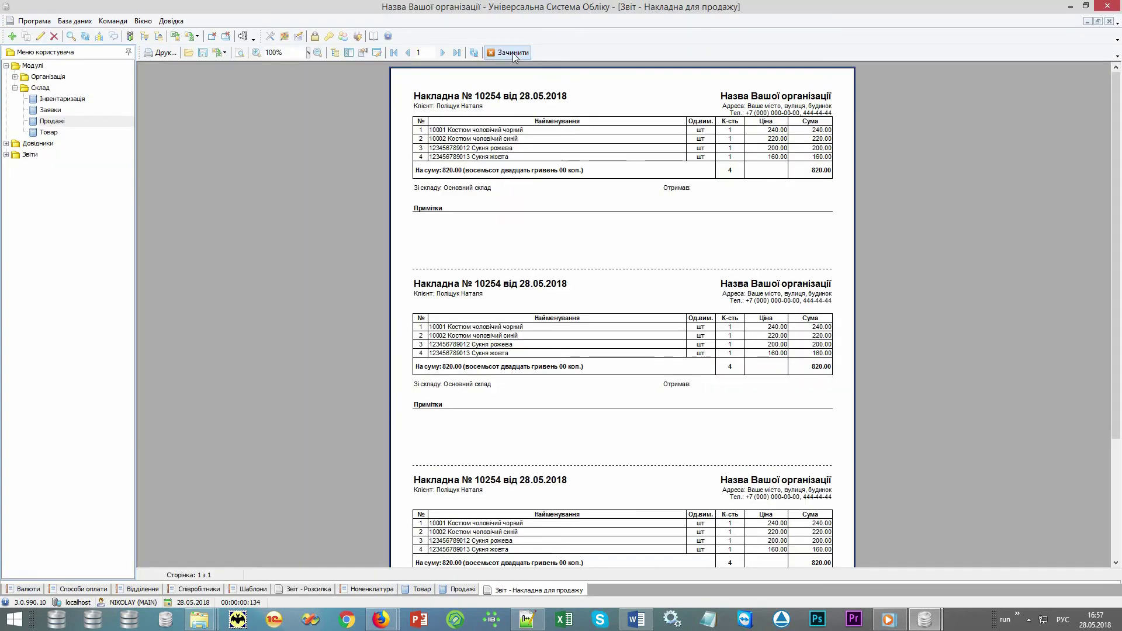
pyautogui.click(513, 52)
# Step: Generate the Чек report for the same sale, examine its contents enlarged, and close it
pyautogui.click(155, 53)
pyautogui.click(169, 65)
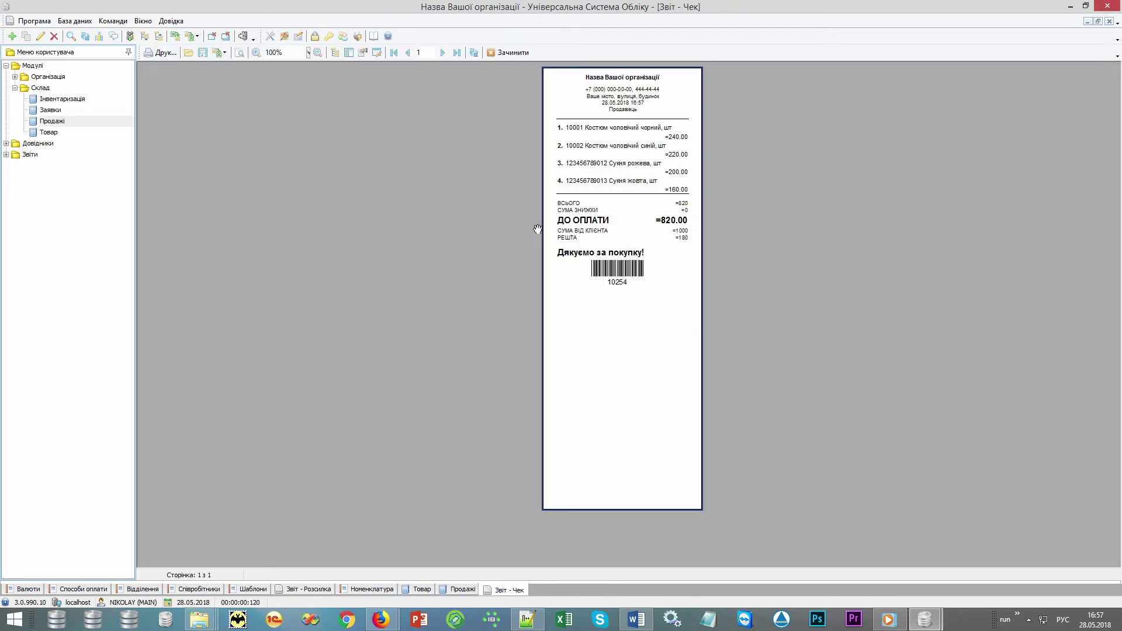
pyautogui.scroll(3, 928, 311)
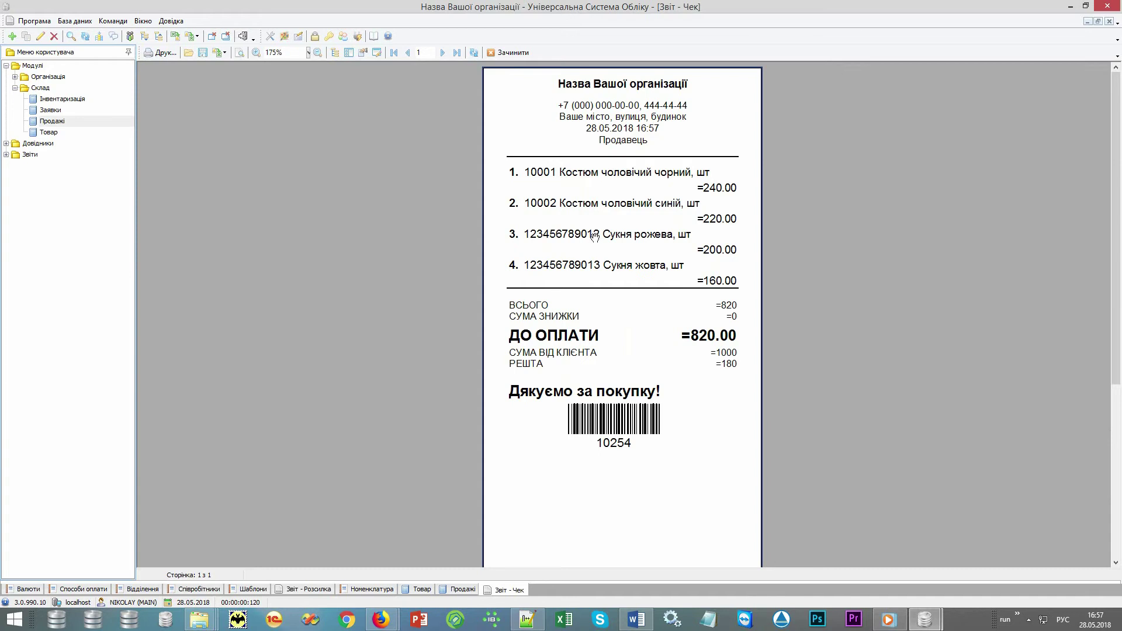
pyautogui.click(501, 52)
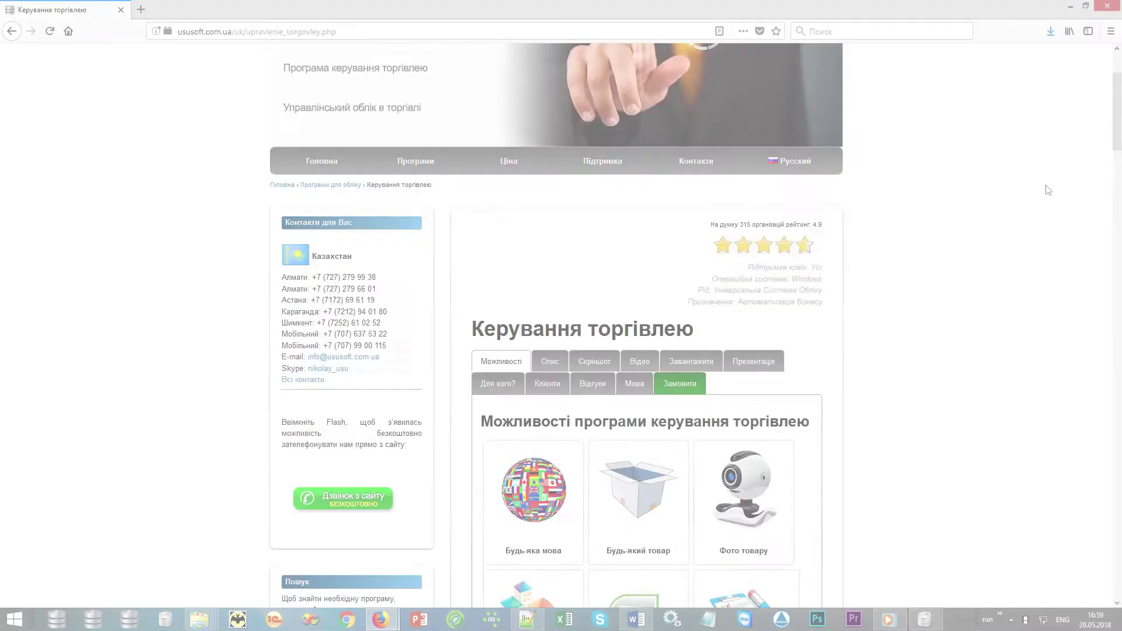
# Step: Switch to the browser and examine the feature tiles on the Керування торгівлею page, including the Обладнання description
pyautogui.scroll(-9, 1047, 190)
pyautogui.moveTo(550, 310)
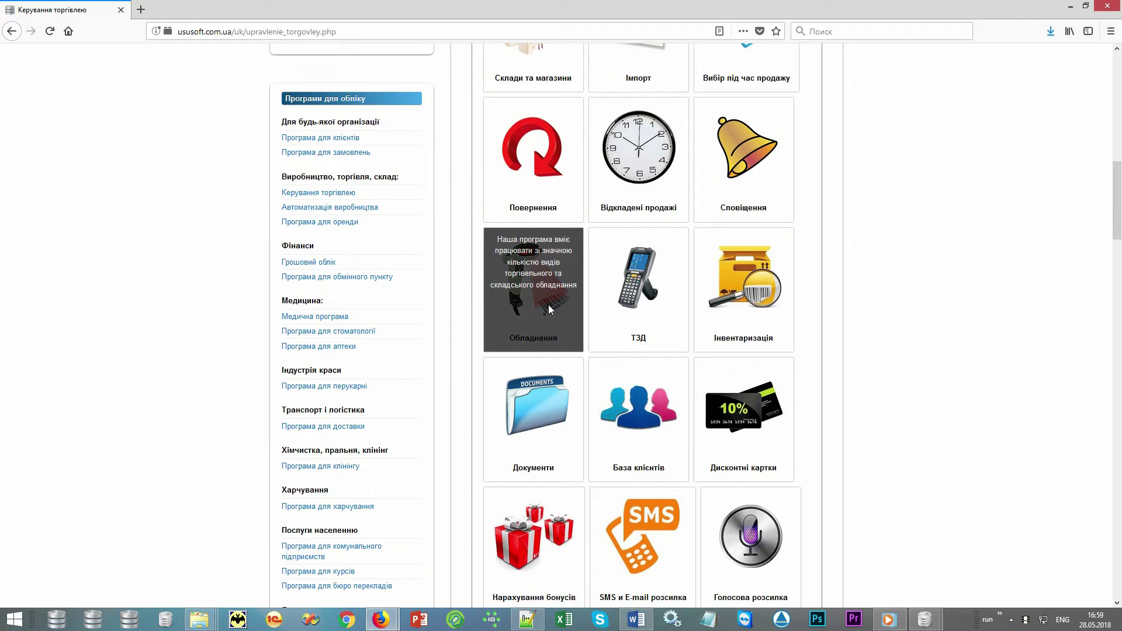
pyautogui.moveTo(614, 318)
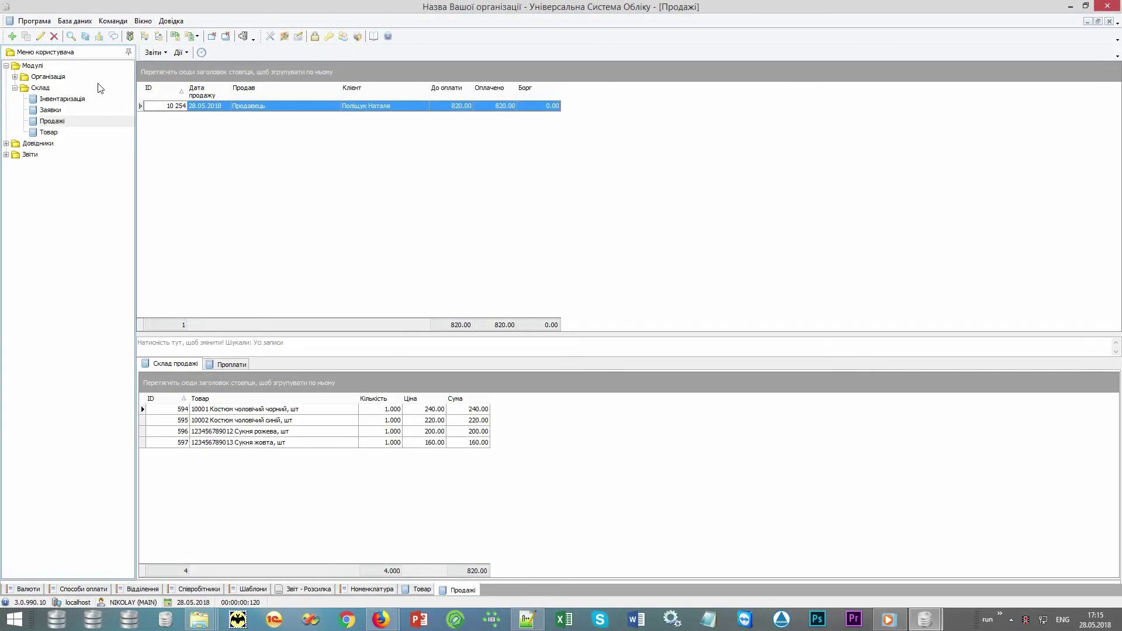
# Step: Return to the accounting system and open the Клієнти module under Організація
pyautogui.doubleClick(97, 79)
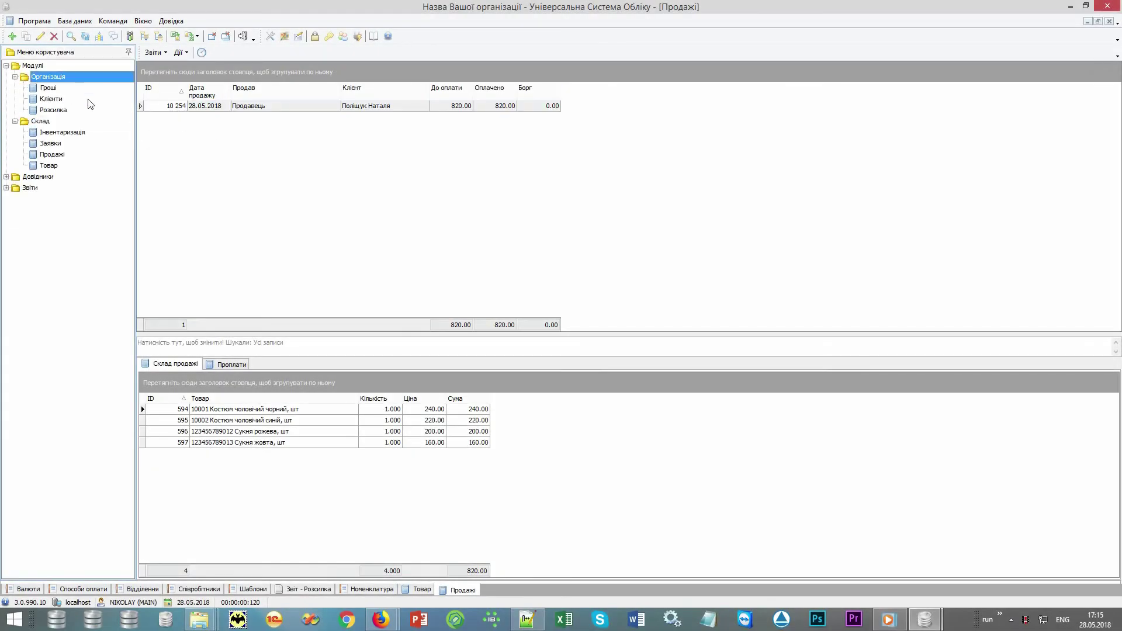
pyautogui.doubleClick(91, 104)
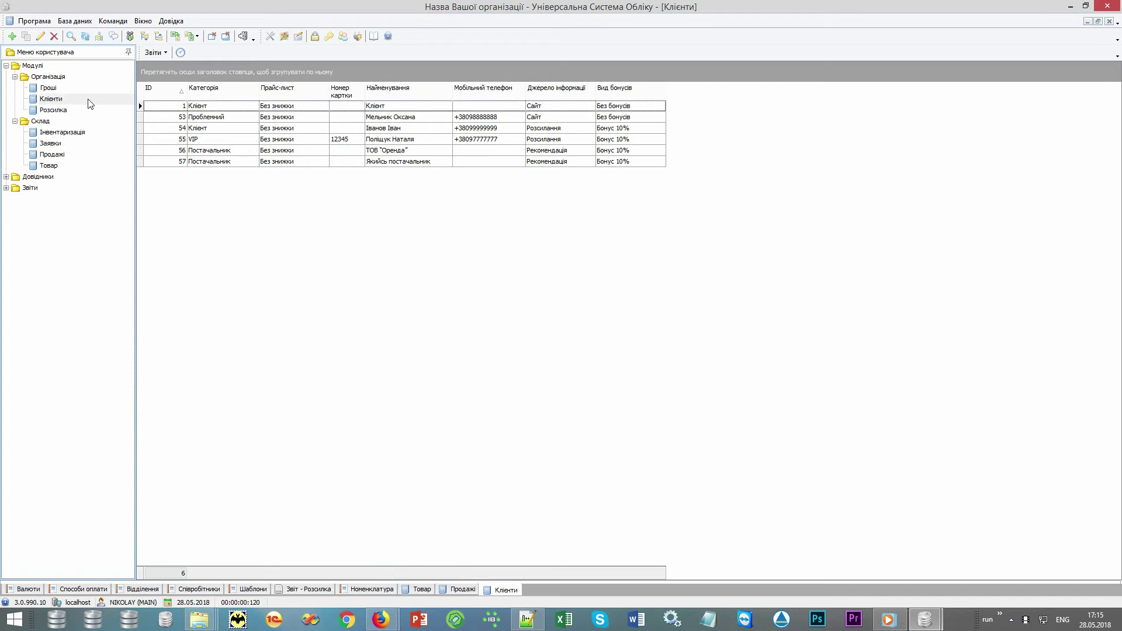
pyautogui.click(90, 104)
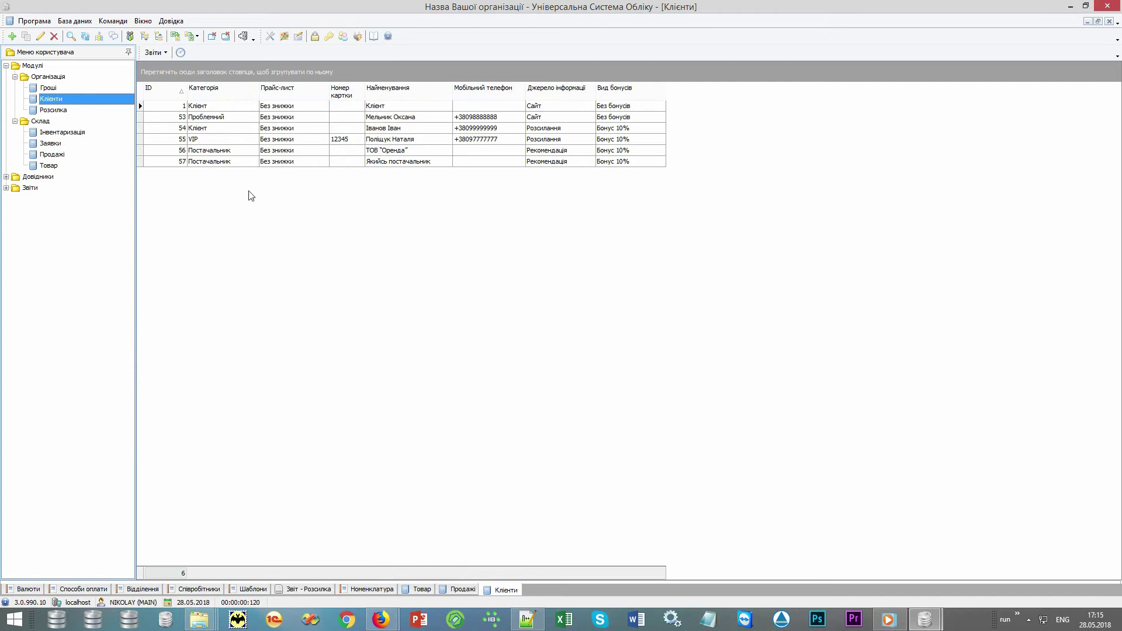
# Step: Try grouping the clients by Категорія and filtering that column by VIP and Проблемний, clearing each after viewing
pyautogui.moveTo(225, 95); pyautogui.dragTo(231, 71)
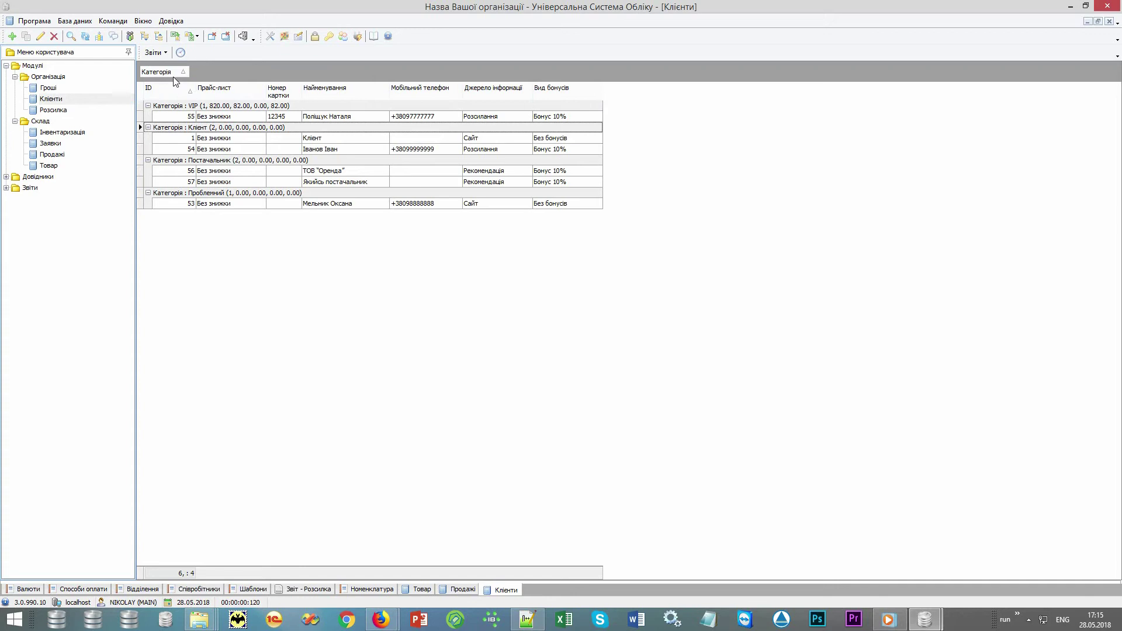
pyautogui.moveTo(172, 76); pyautogui.dragTo(208, 94)
pyautogui.click(254, 86)
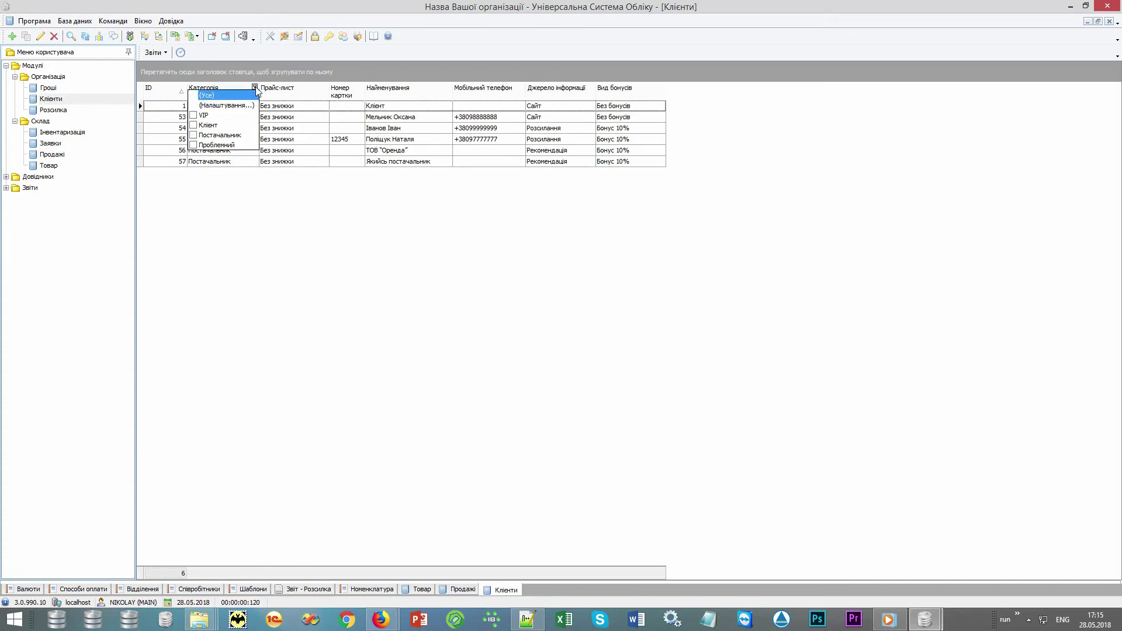
pyautogui.click(240, 116)
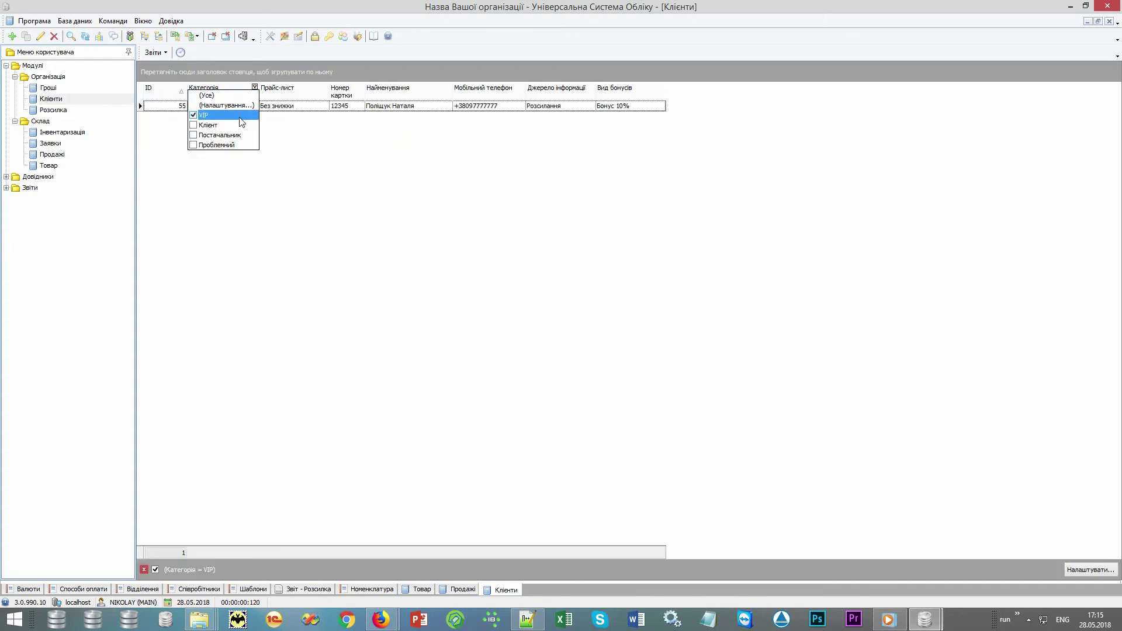
pyautogui.click(240, 117)
pyautogui.click(229, 145)
pyautogui.click(229, 146)
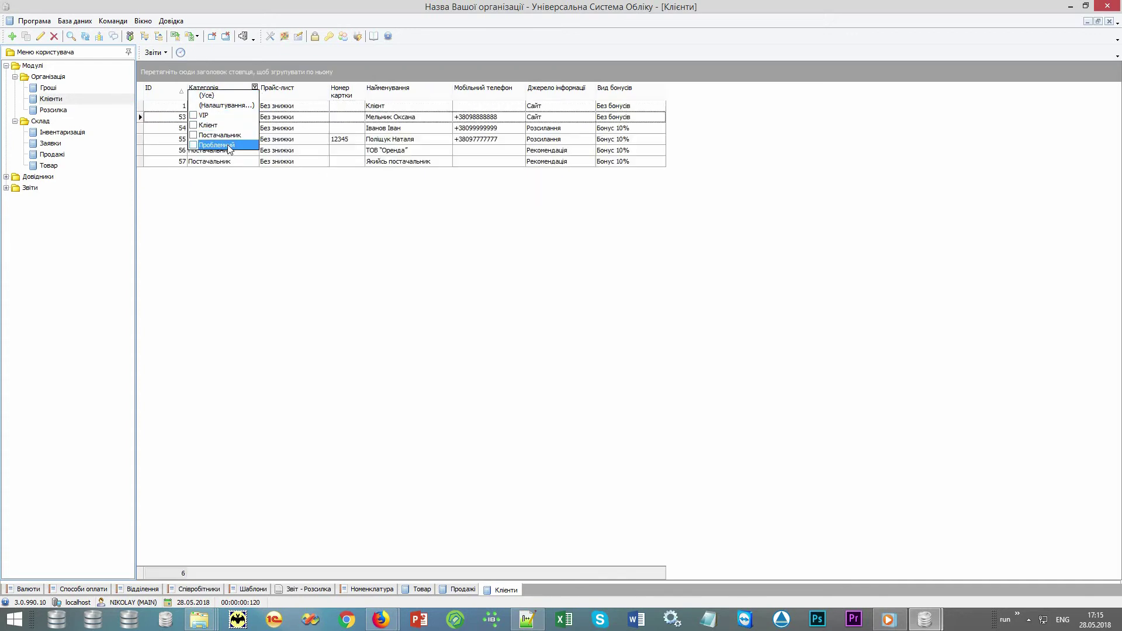
pyautogui.click(289, 200)
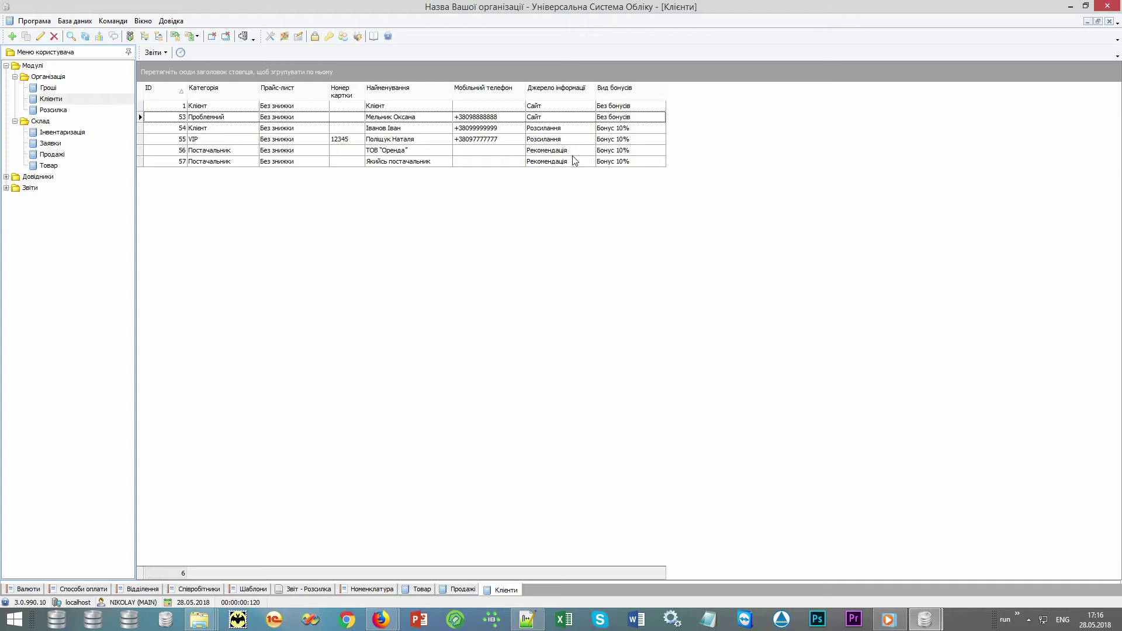
# Step: Filter the clients by Джерело інформації in turn for Розсилання, Сайт and Рекомендація, clearing each filter after viewing
pyautogui.click(591, 87)
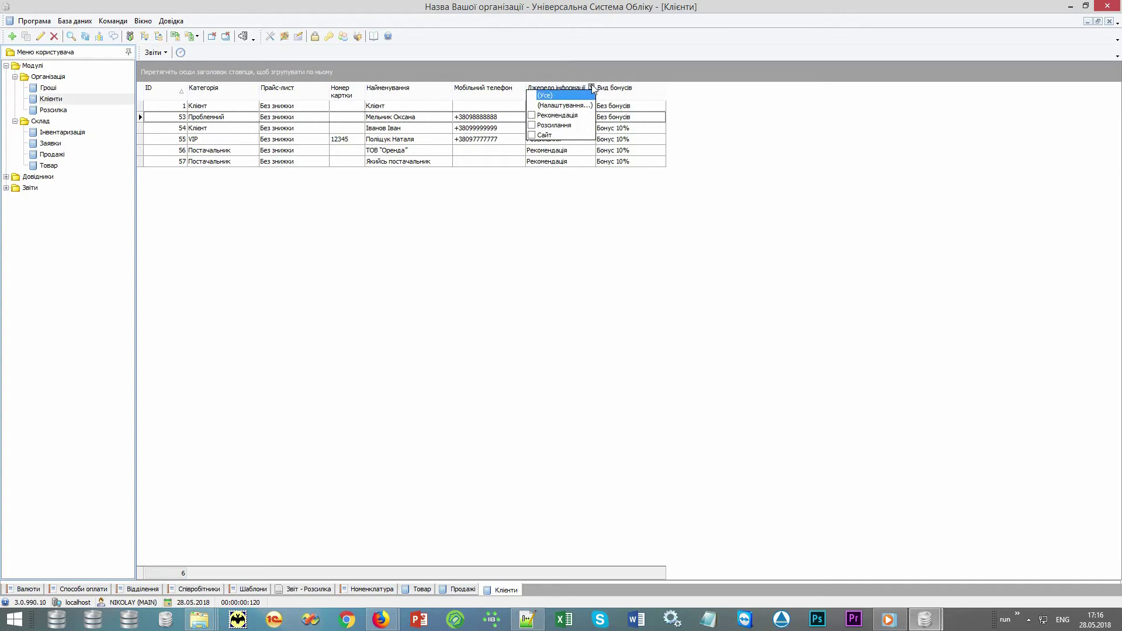
pyautogui.click(569, 125)
pyautogui.click(570, 125)
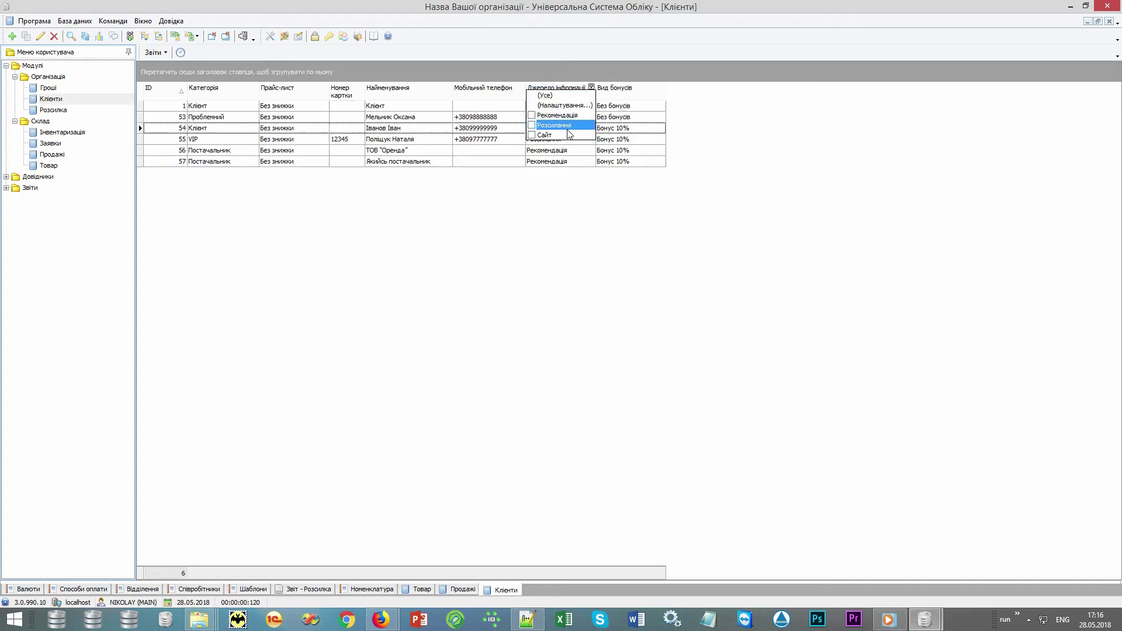
pyautogui.click(564, 135)
pyautogui.click(564, 135)
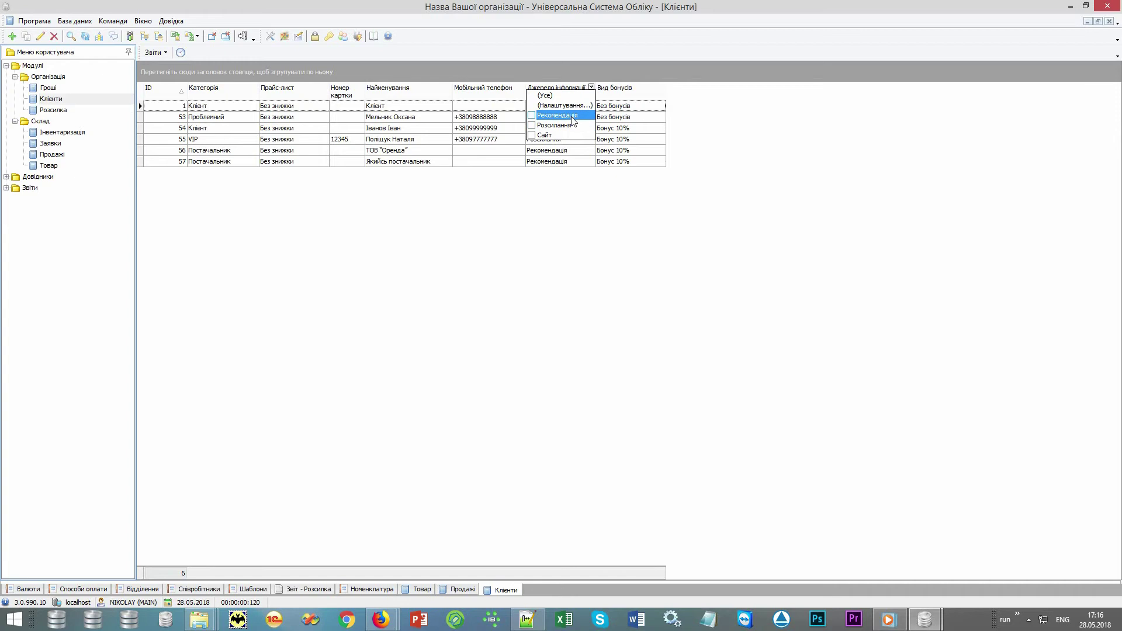
pyautogui.click(571, 116)
pyautogui.click(572, 119)
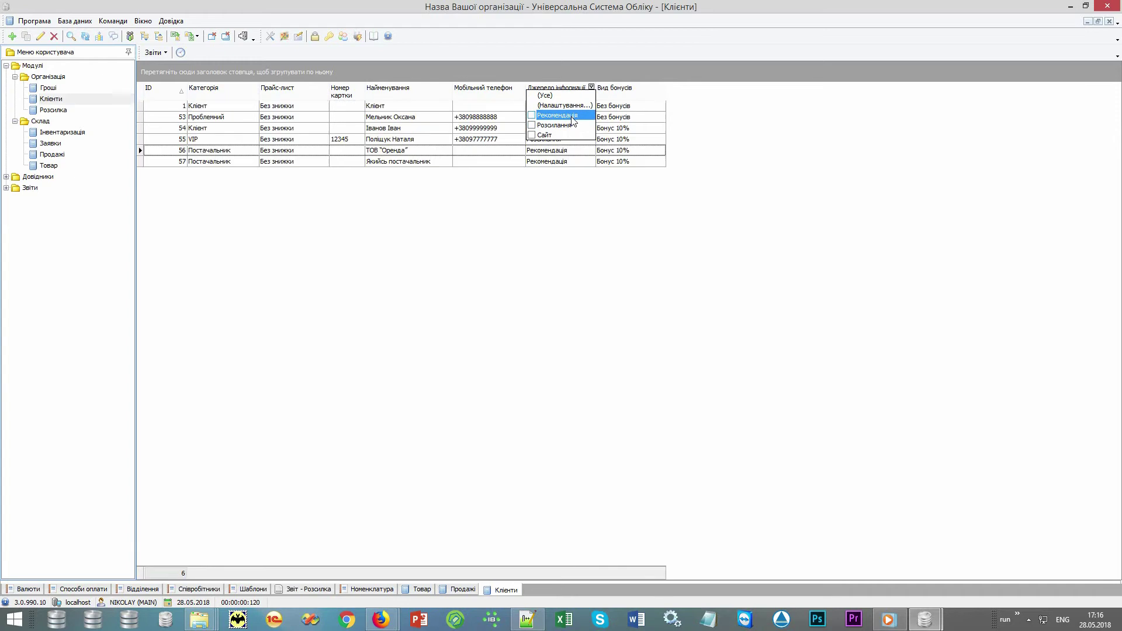
pyautogui.click(553, 204)
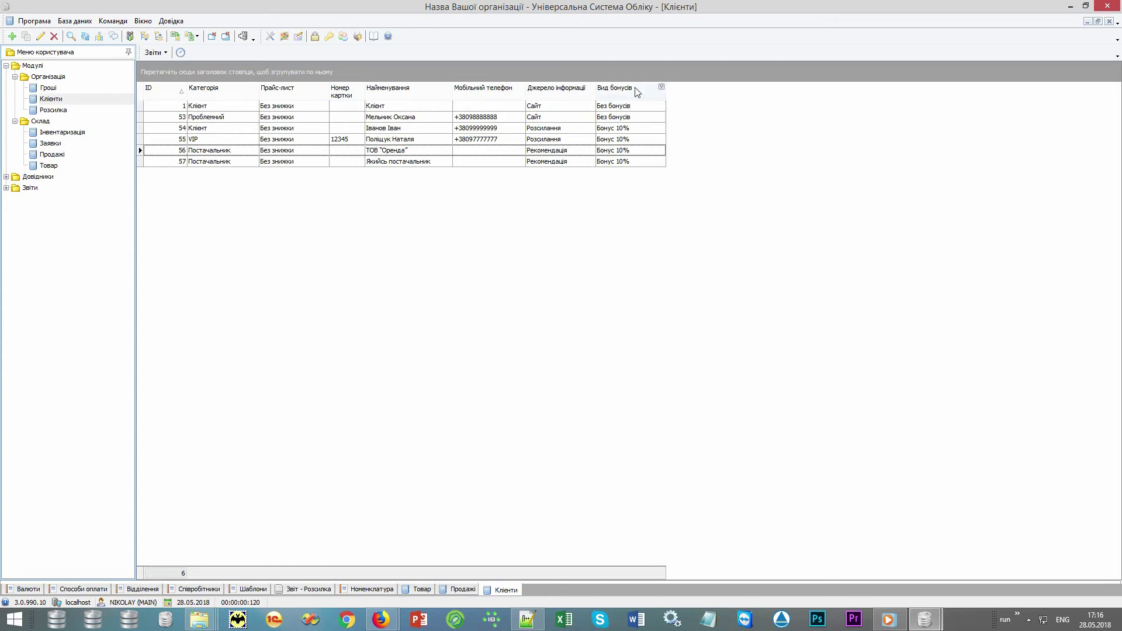
# Step: Examine the Вид бонусів values and the Мобільний телефон entries of individual records in the client list
pyautogui.click(646, 108)
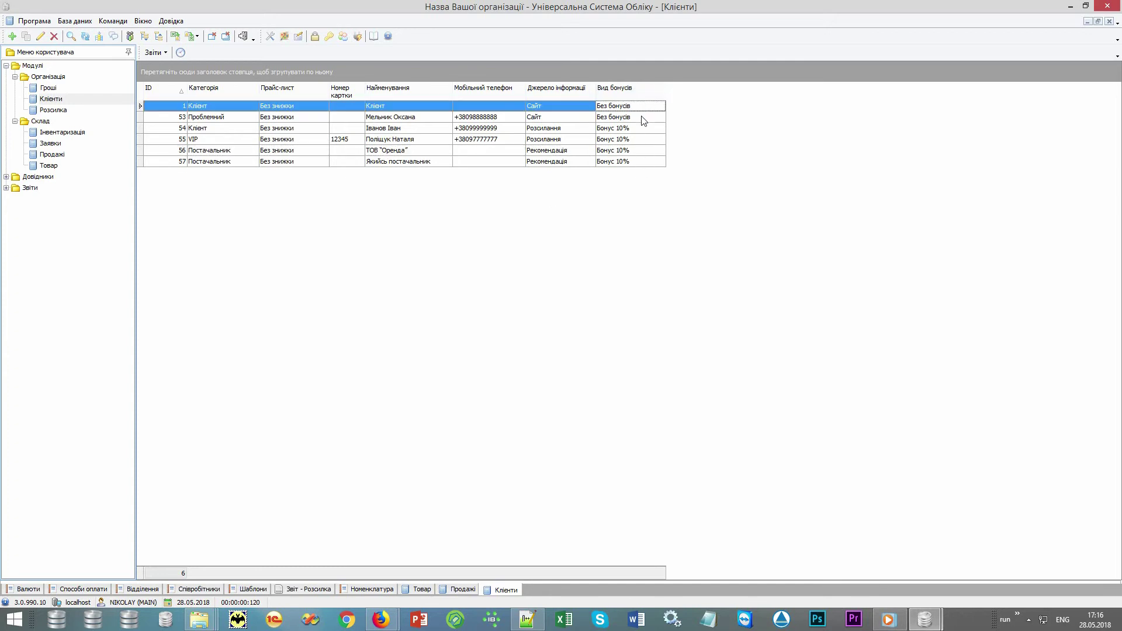
pyautogui.click(642, 130)
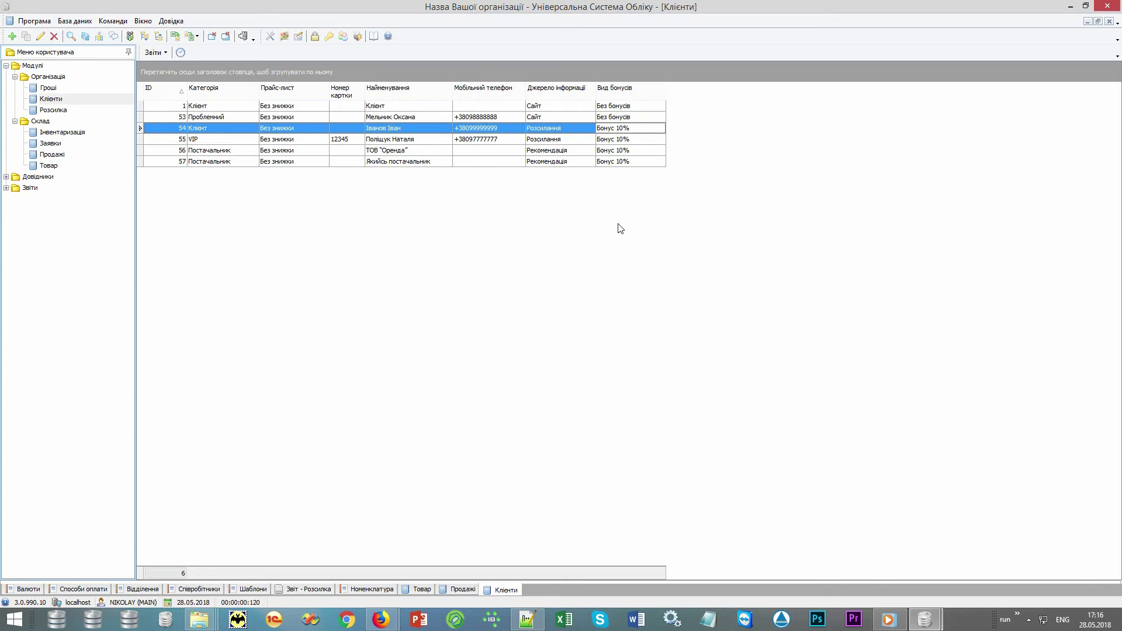
pyautogui.click(507, 114)
pyautogui.click(506, 130)
pyautogui.click(508, 140)
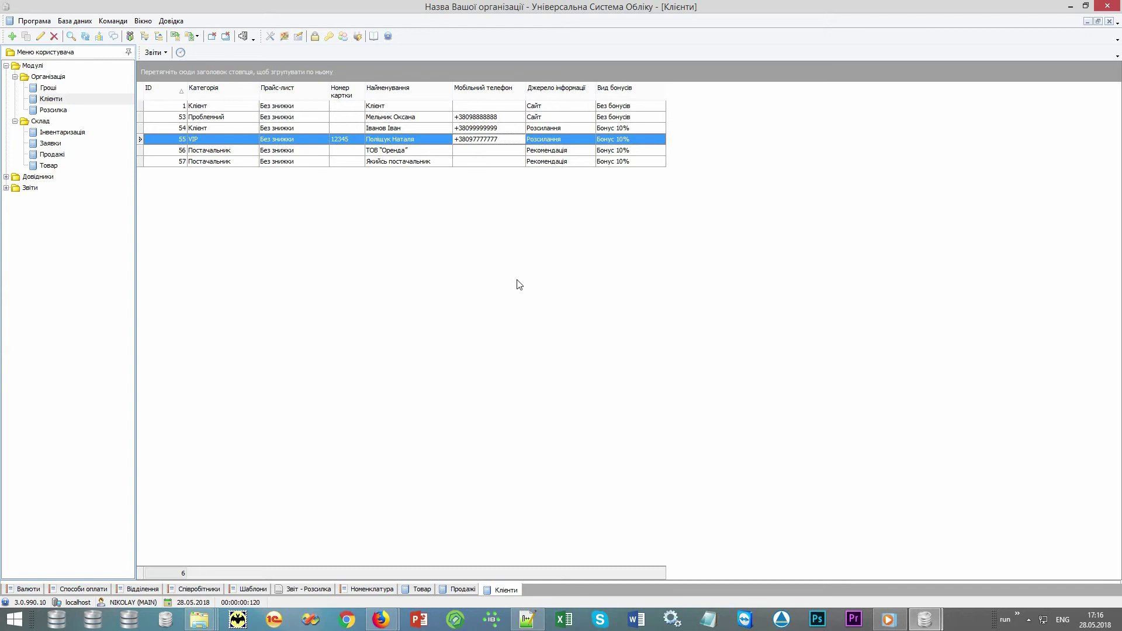
# Step: View the Ставки of the Продавець entry in the Співробітники directory under Довідники and return to the Клієнти module
pyautogui.doubleClick(64, 178)
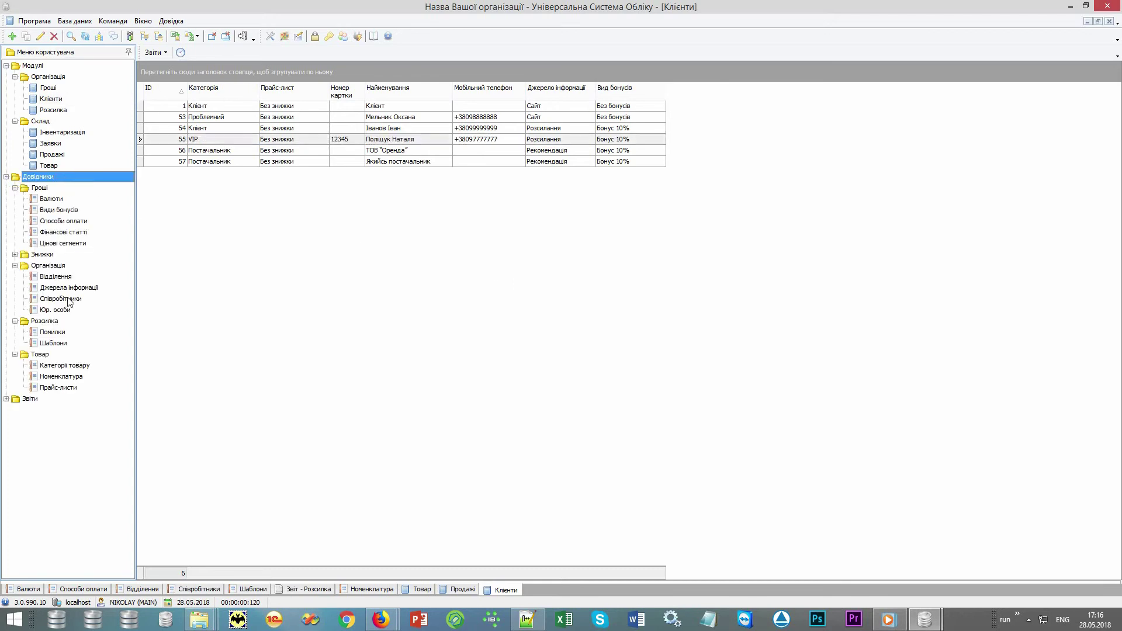
pyautogui.click(69, 299)
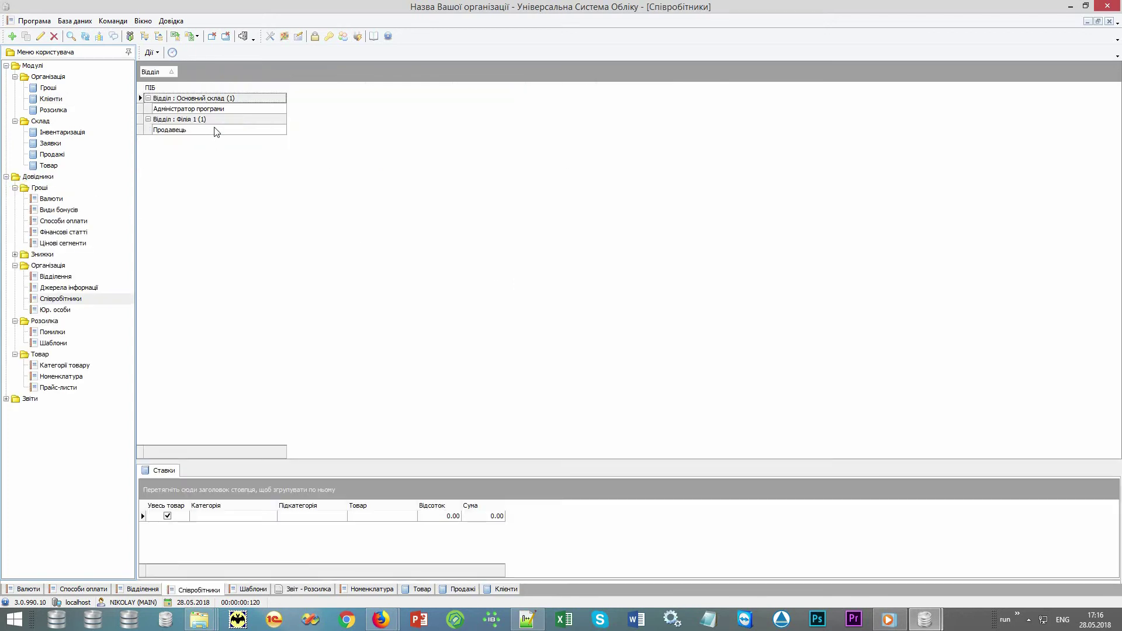
pyautogui.click(214, 130)
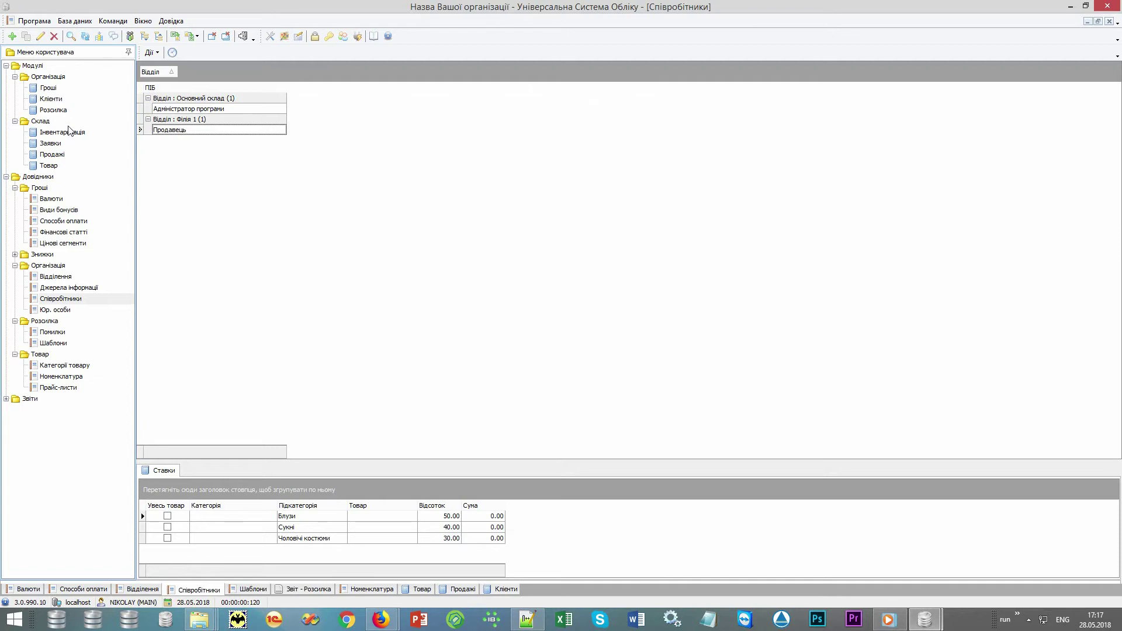
pyautogui.click(63, 98)
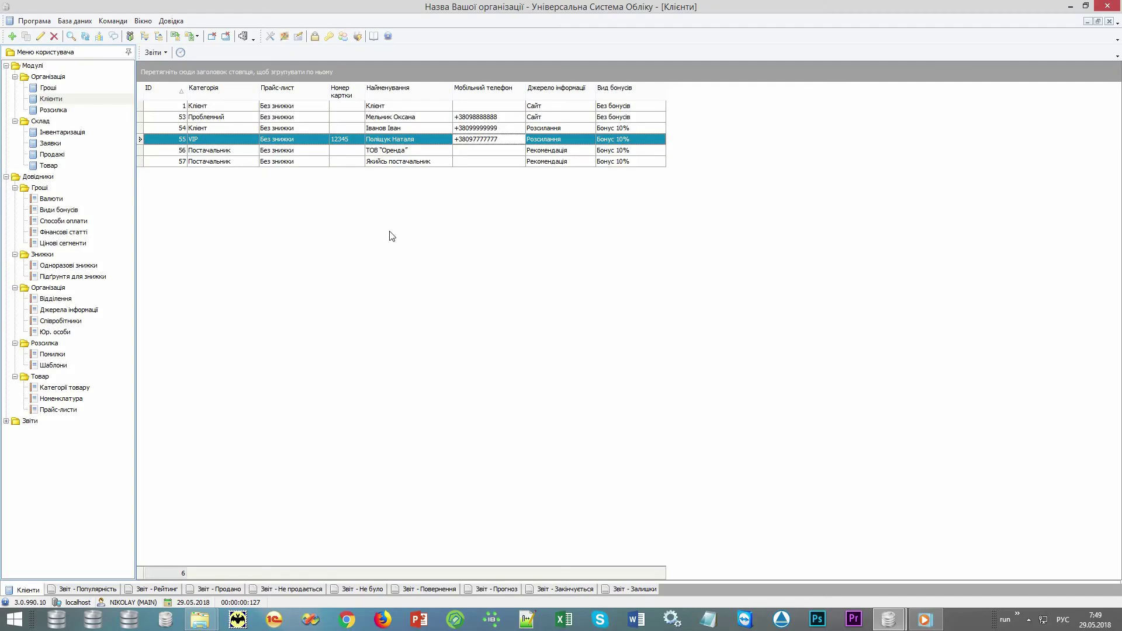
# Step: Collapse Довідники and Модулі in the user menu and expand Звіти with its Склад, Розсилка and Гроші groups
pyautogui.click(59, 98)
pyautogui.click(6, 177)
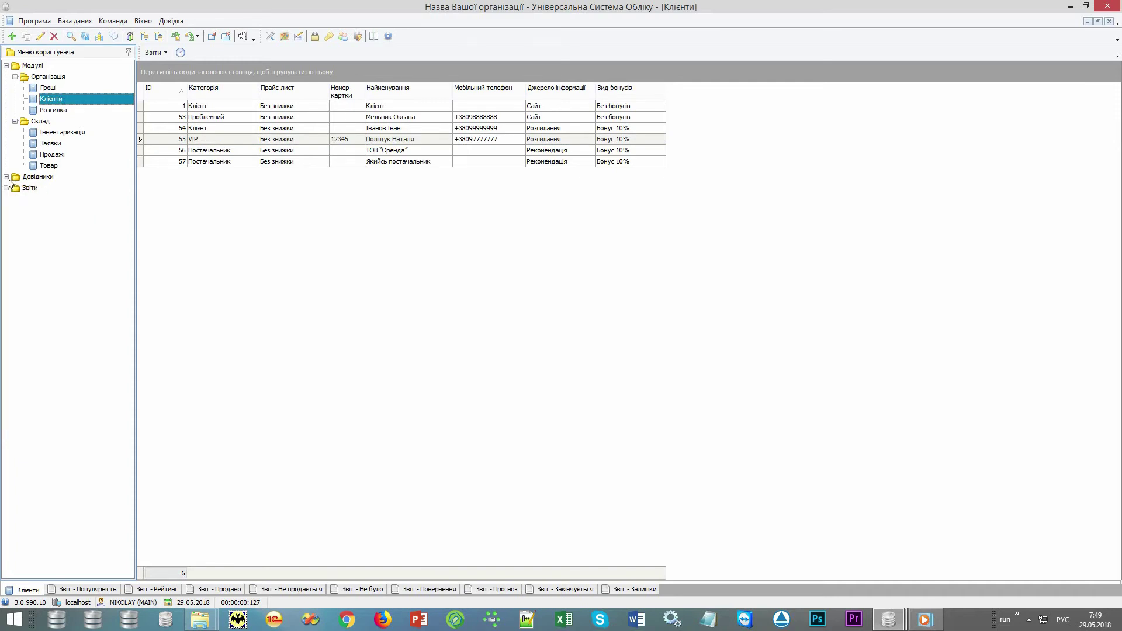
pyautogui.click(6, 66)
pyautogui.click(7, 89)
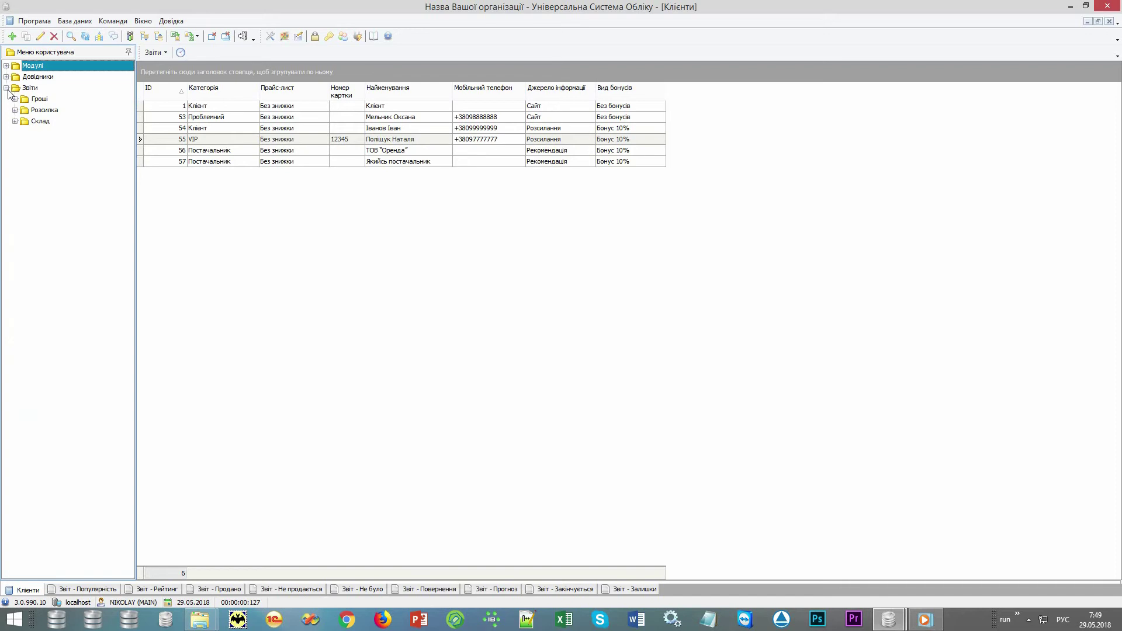
pyautogui.click(14, 121)
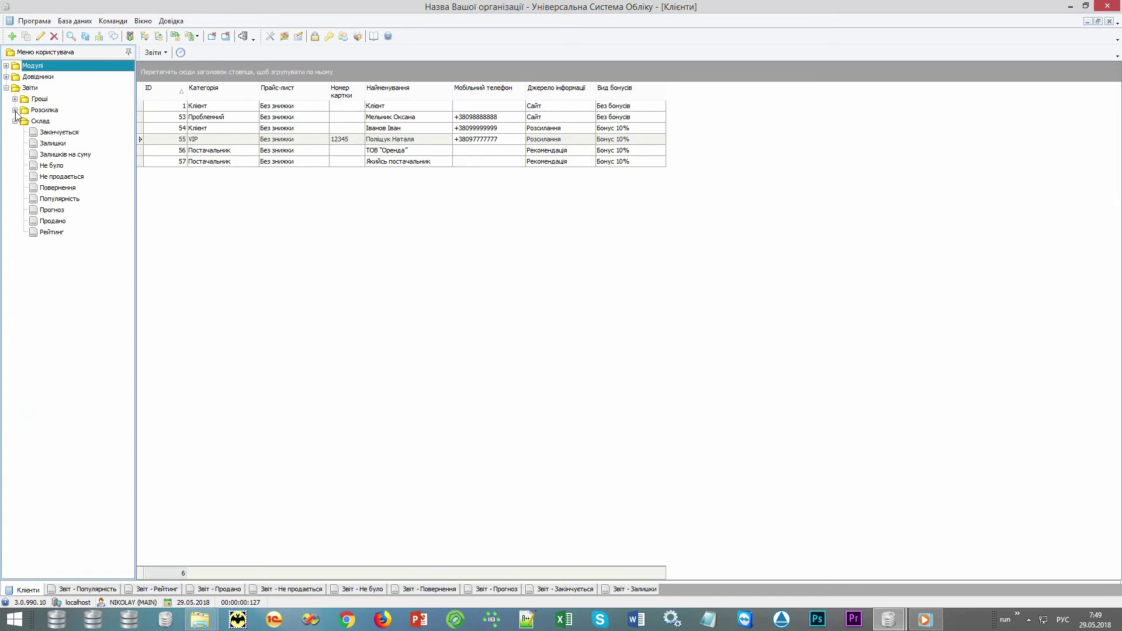
pyautogui.click(15, 109)
pyautogui.click(15, 99)
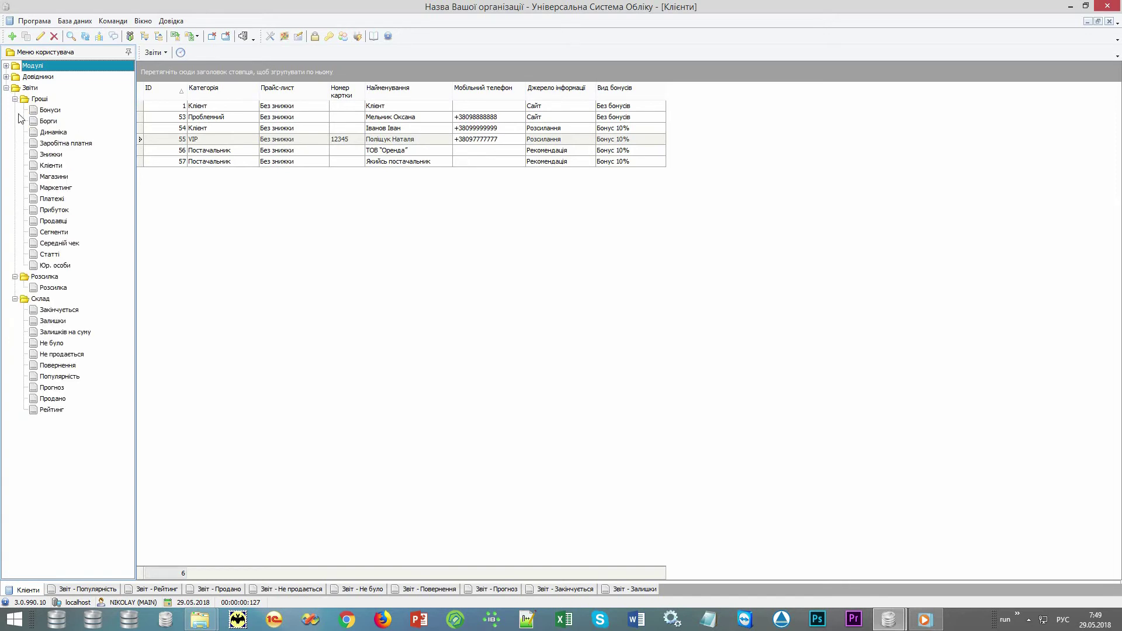
# Step: Compare the already generated Популярність and Рейтинг reports from the Склад group and examine the Продано report
pyautogui.click(82, 299)
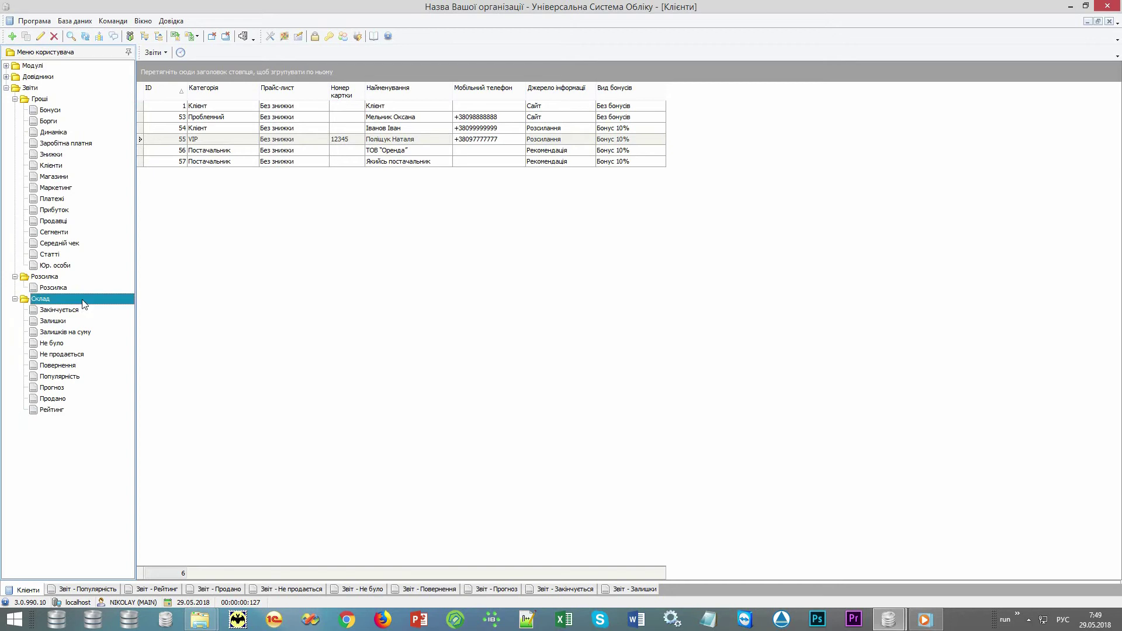
pyautogui.click(86, 382)
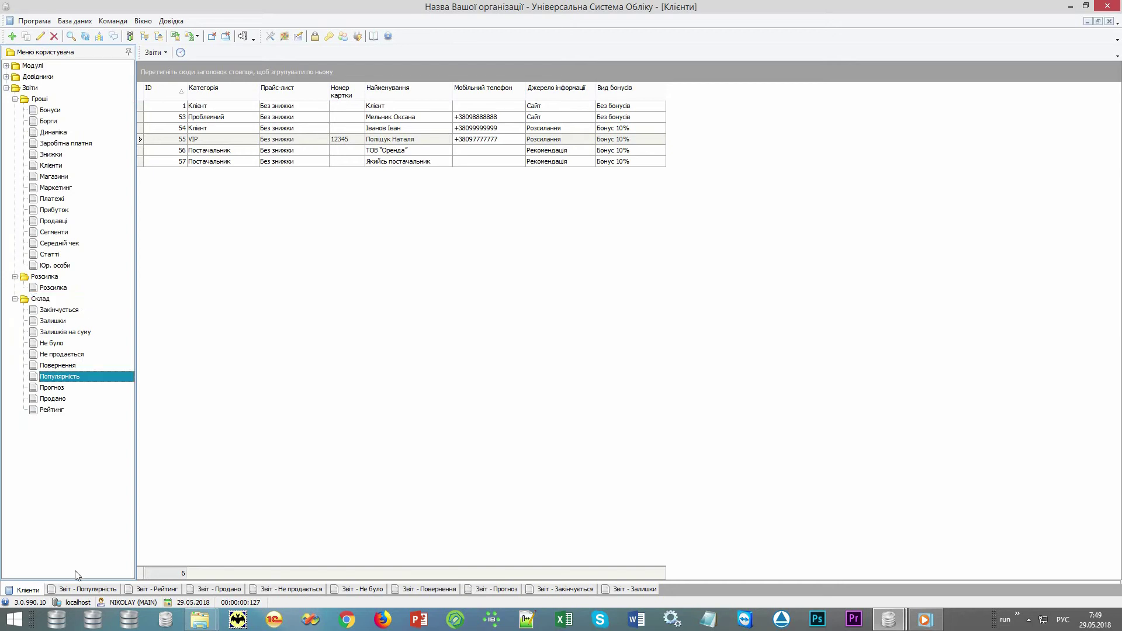
pyautogui.click(84, 591)
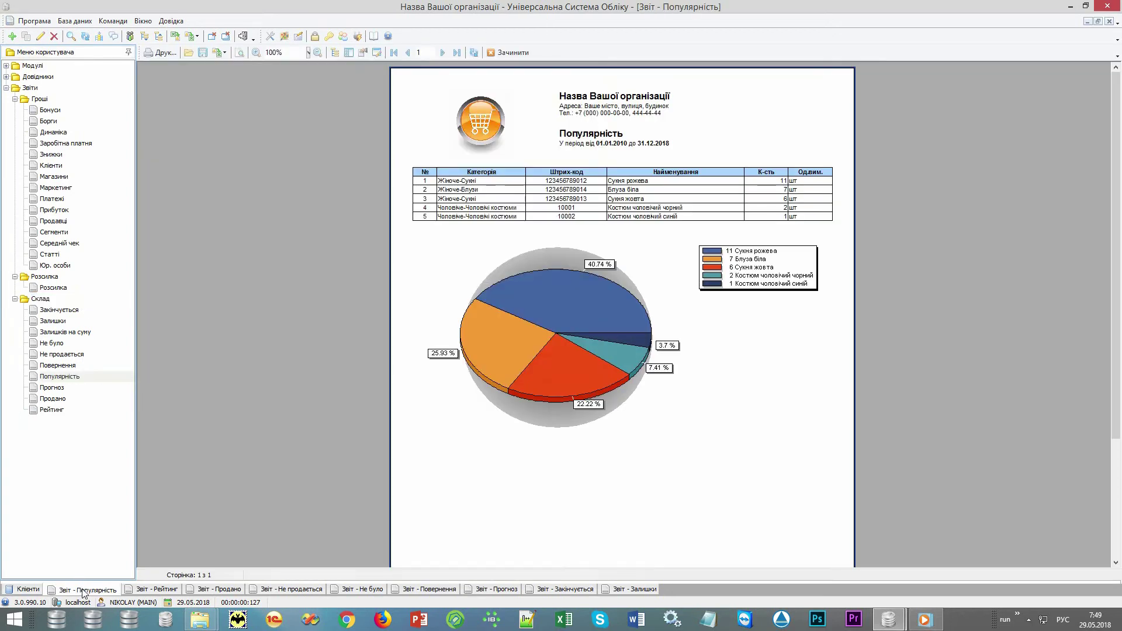
pyautogui.click(156, 590)
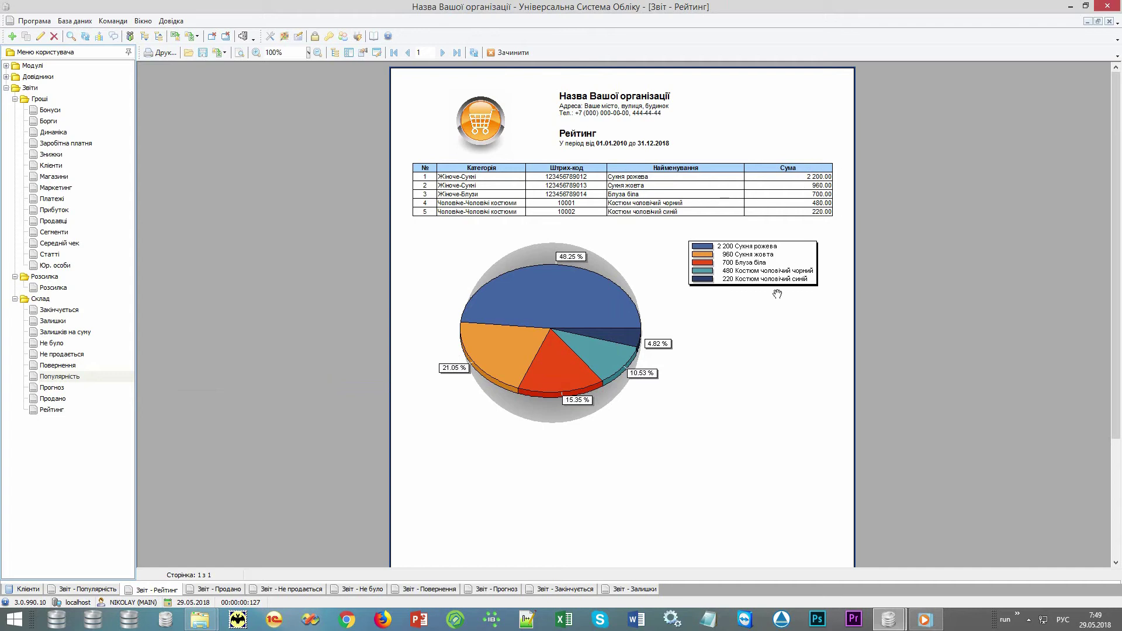
pyautogui.click(94, 591)
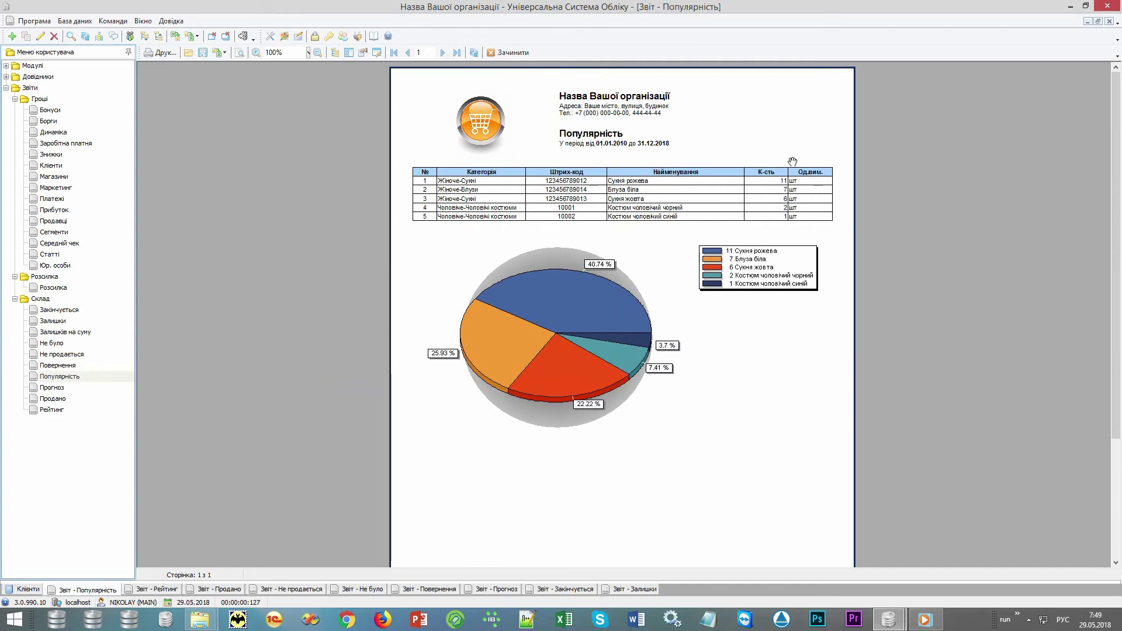
pyautogui.click(159, 588)
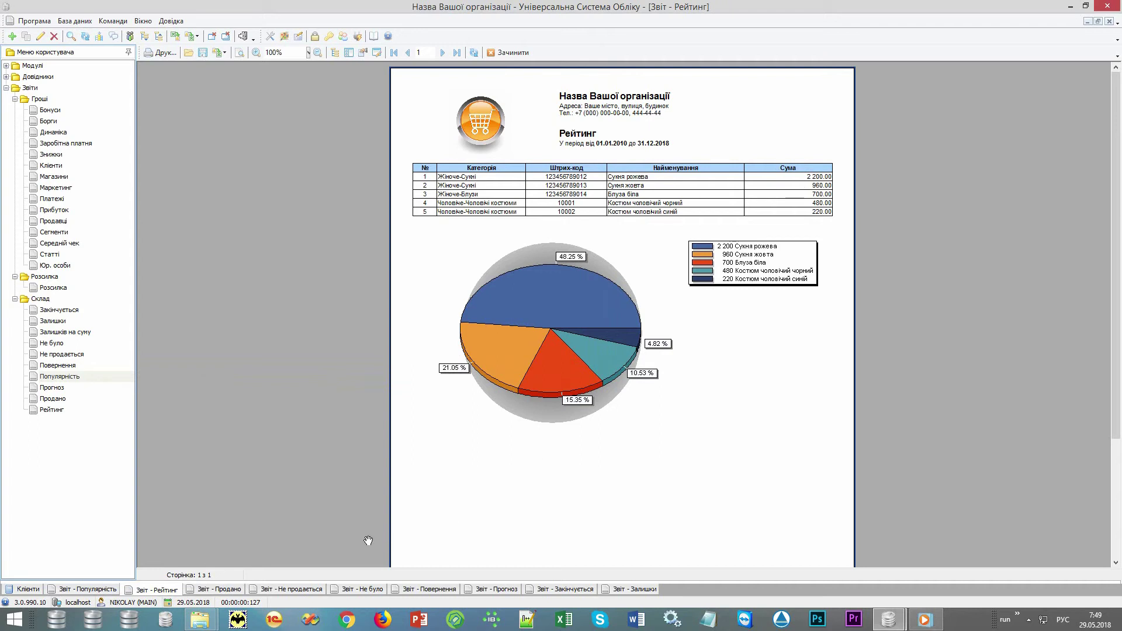
pyautogui.click(220, 591)
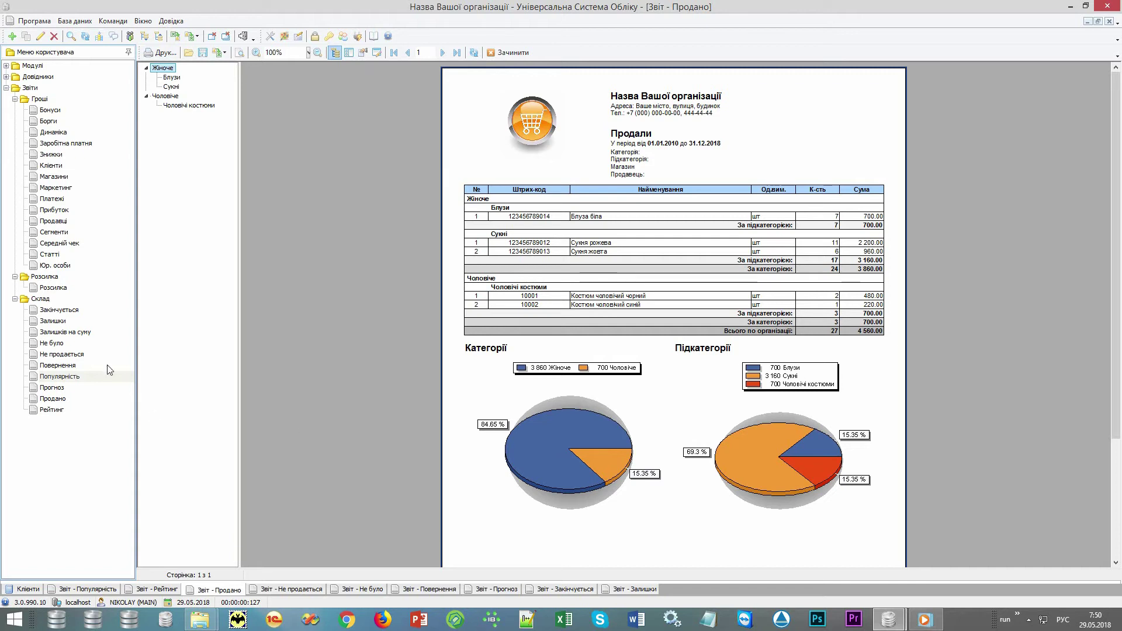
pyautogui.click(76, 301)
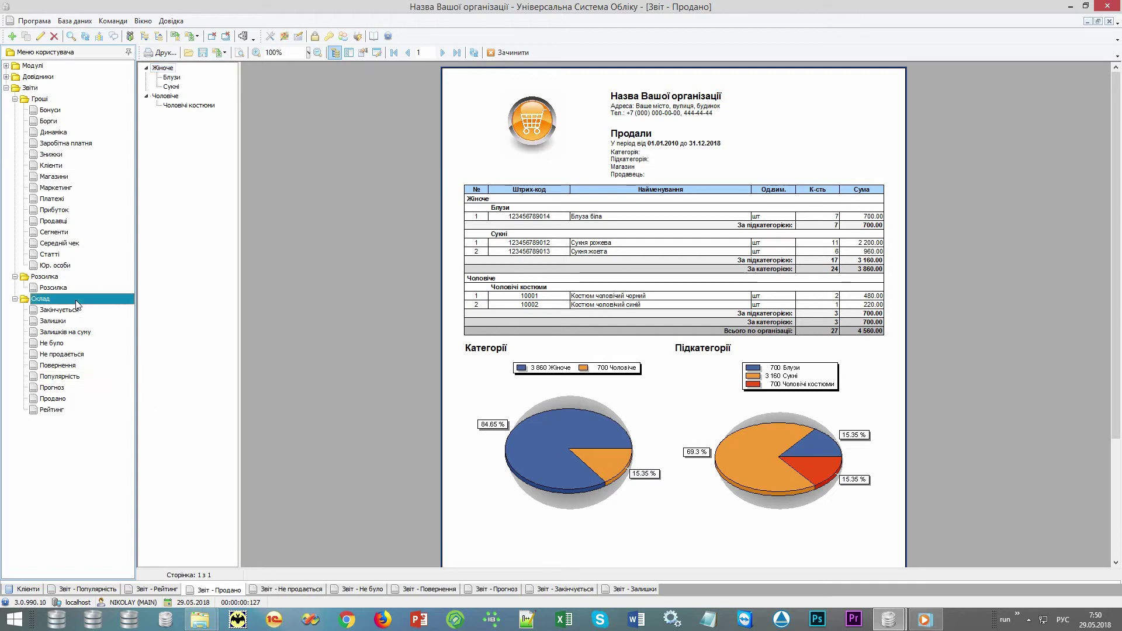